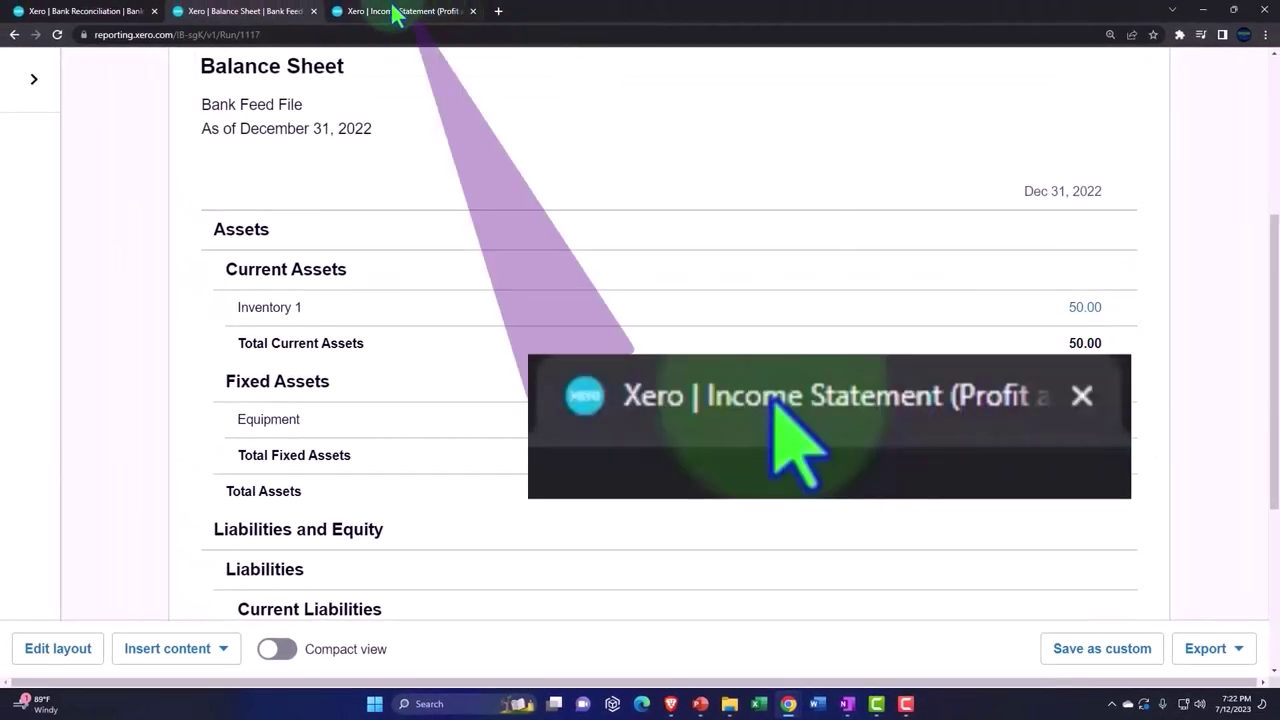
# Review the income statement and the balance sheet, and examine the accounting workflow chart in OneNote.
pyautogui.click(395, 14)
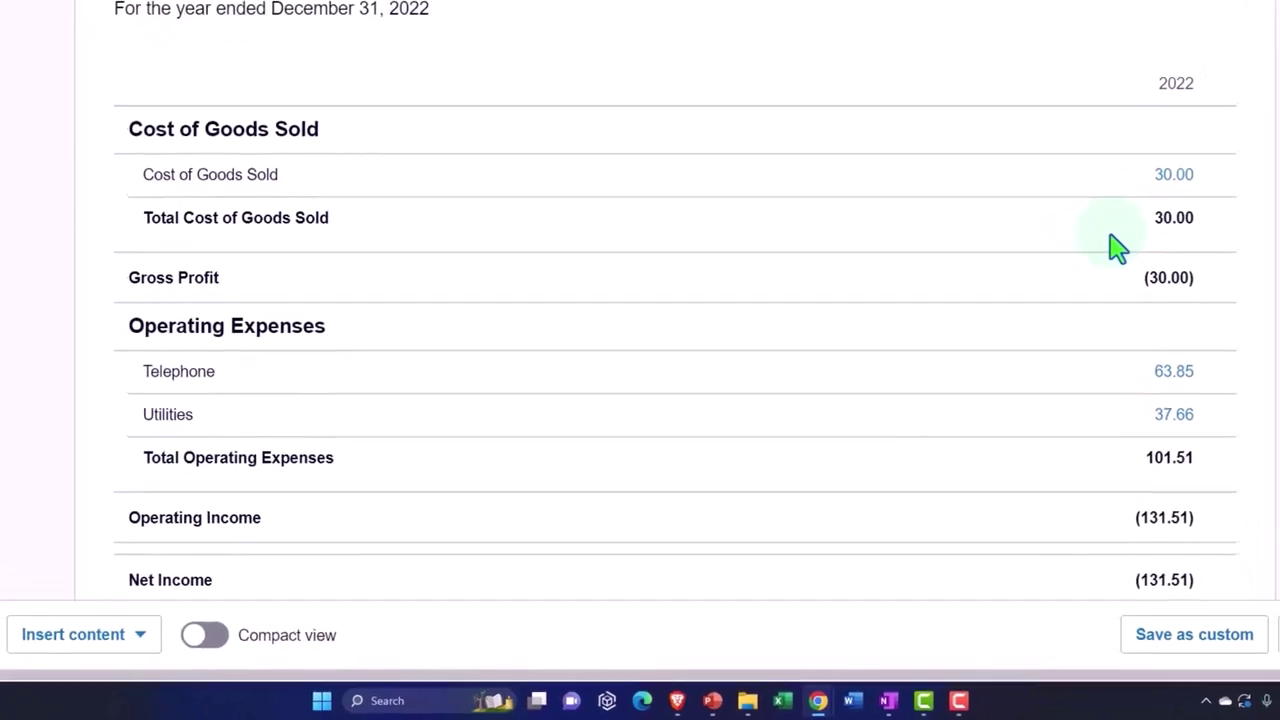
pyautogui.click(290, 11)
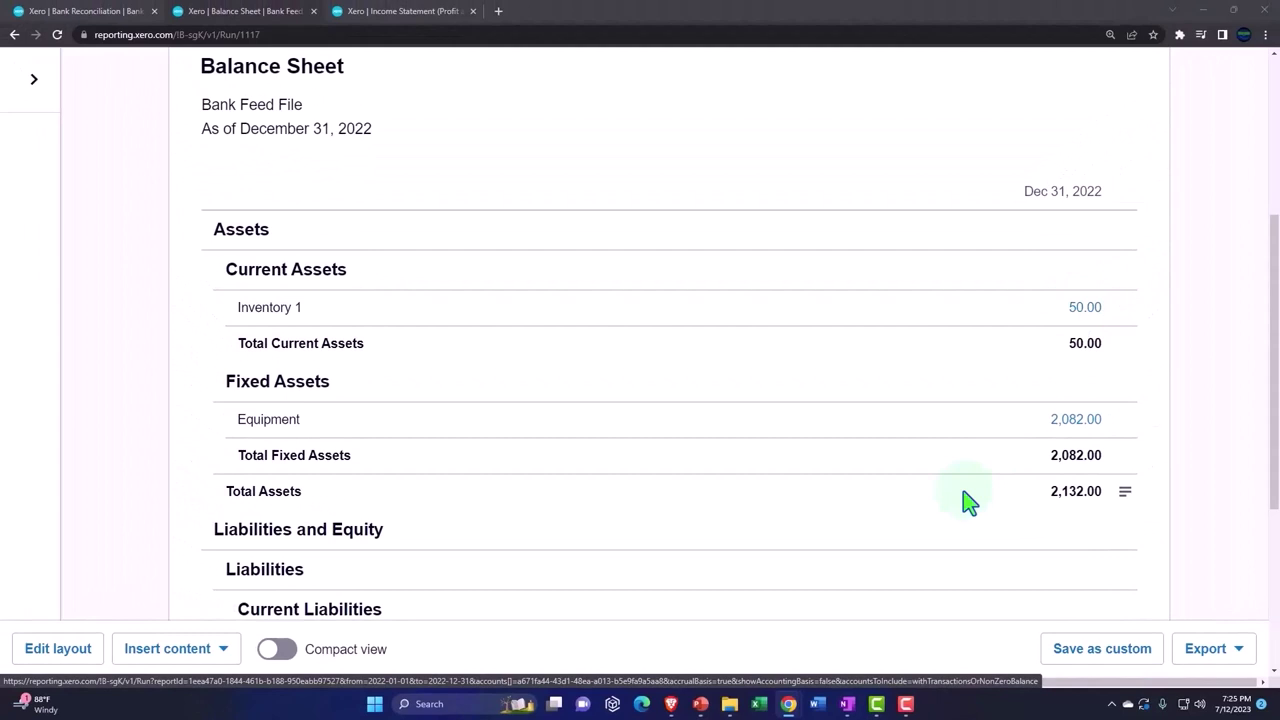
pyautogui.click(848, 703)
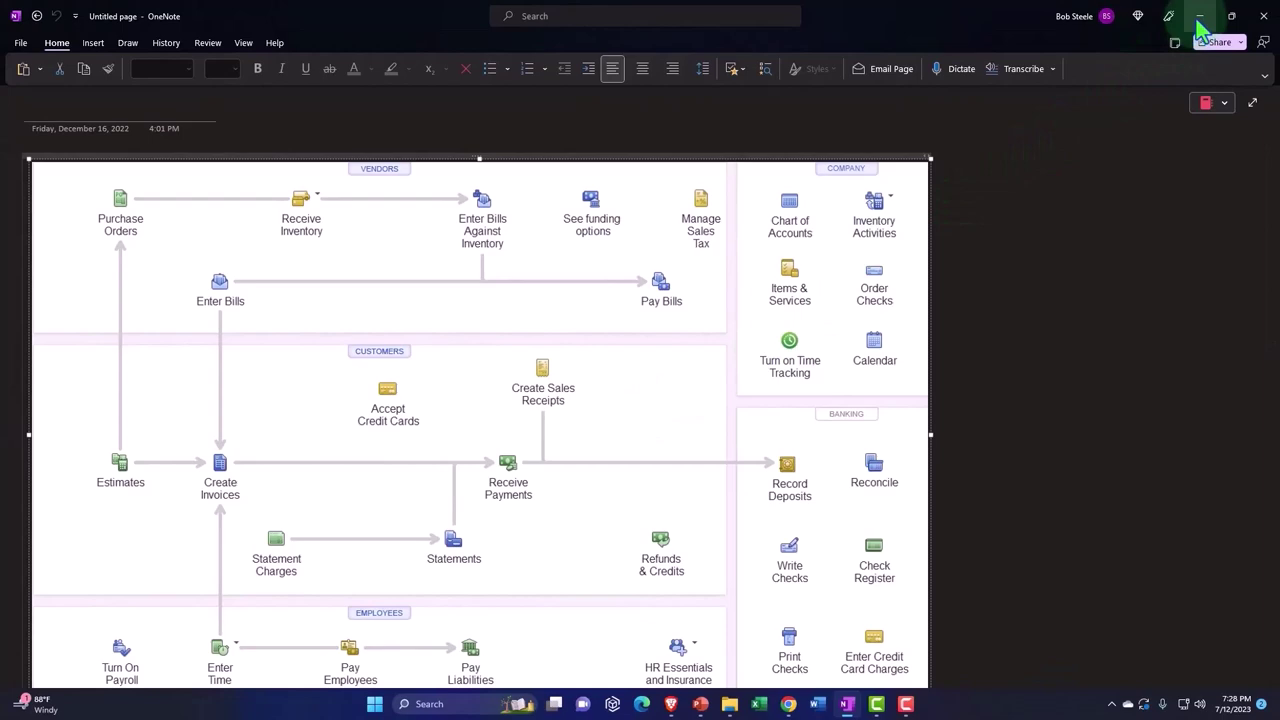
pyautogui.click(1199, 17)
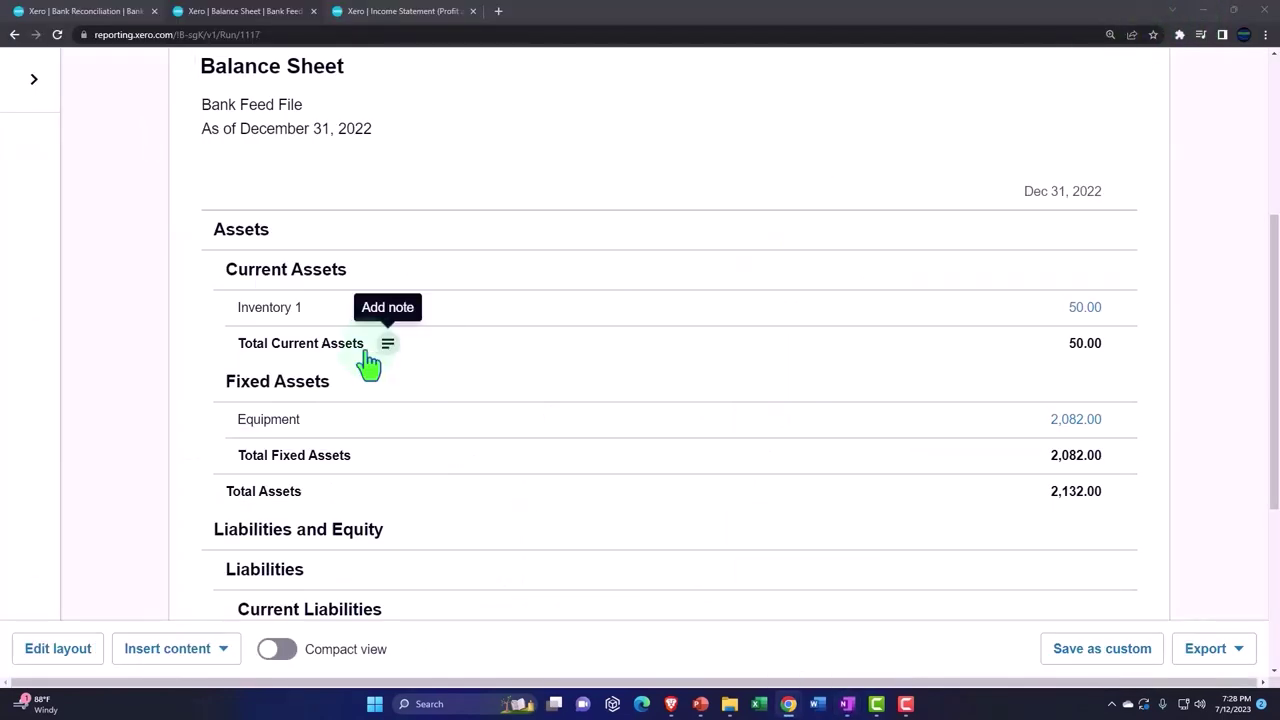
# Return to the checking account's bank reconciliation page and review the options for creating new records.
pyautogui.click(95, 14)
pyautogui.scroll(3, 464, 300)
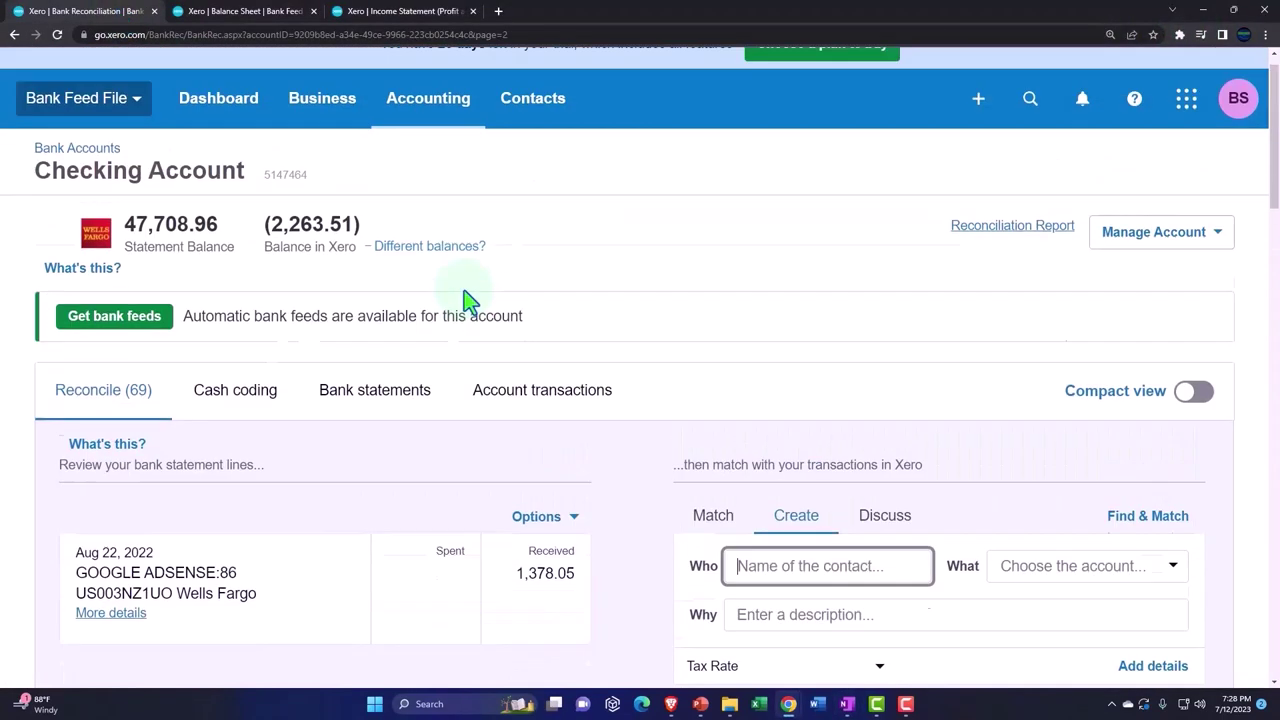
pyautogui.click(978, 98)
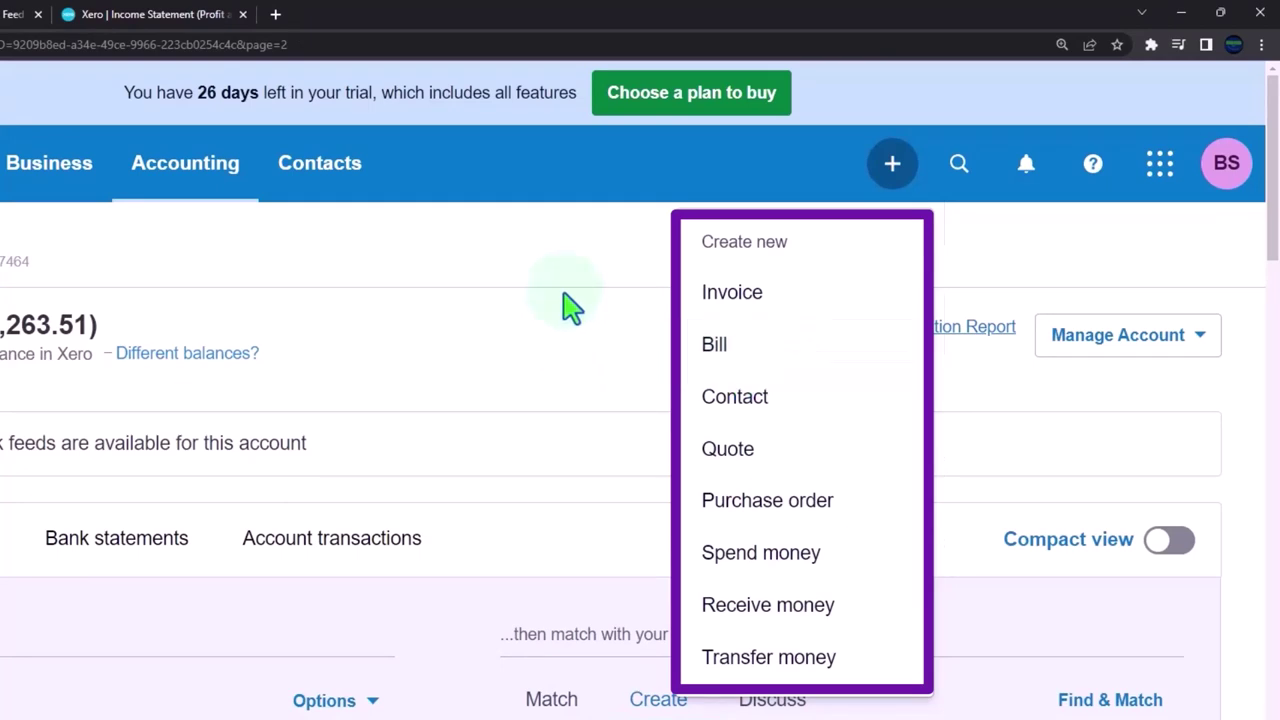
pyautogui.click(900, 160)
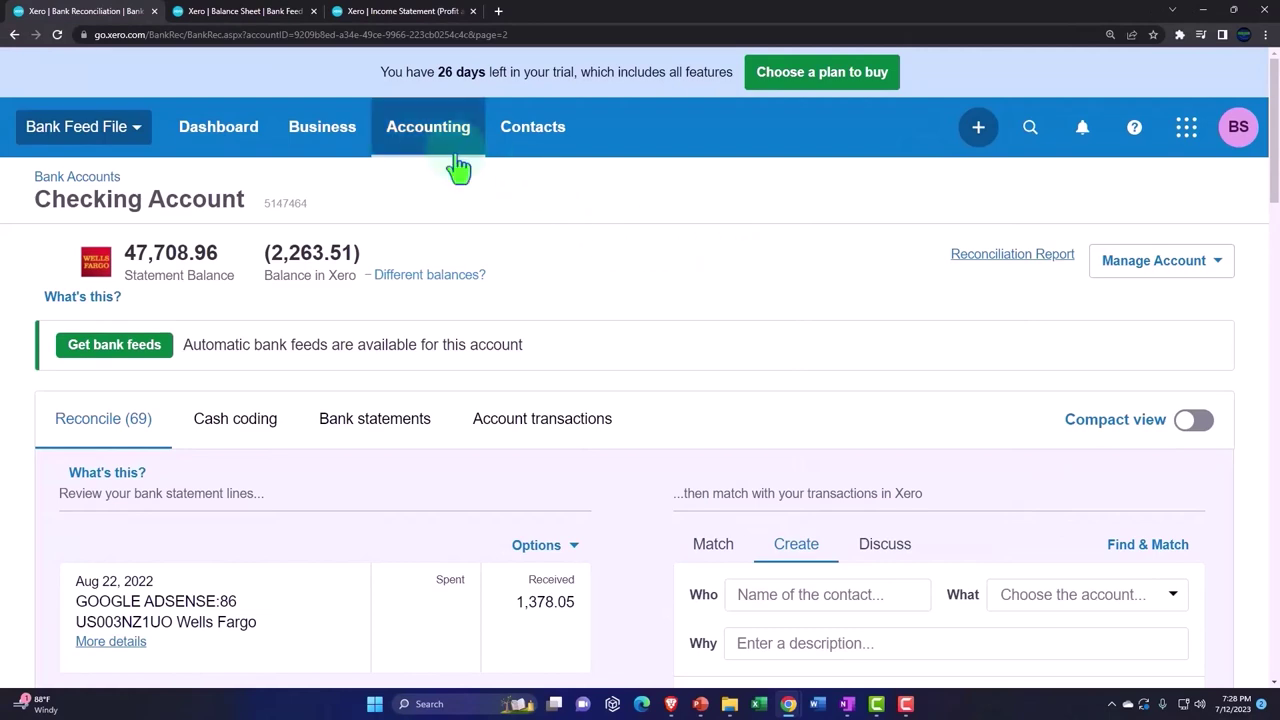
# Open the Products and services list and dismiss the Filter items tip.
pyautogui.click(346, 143)
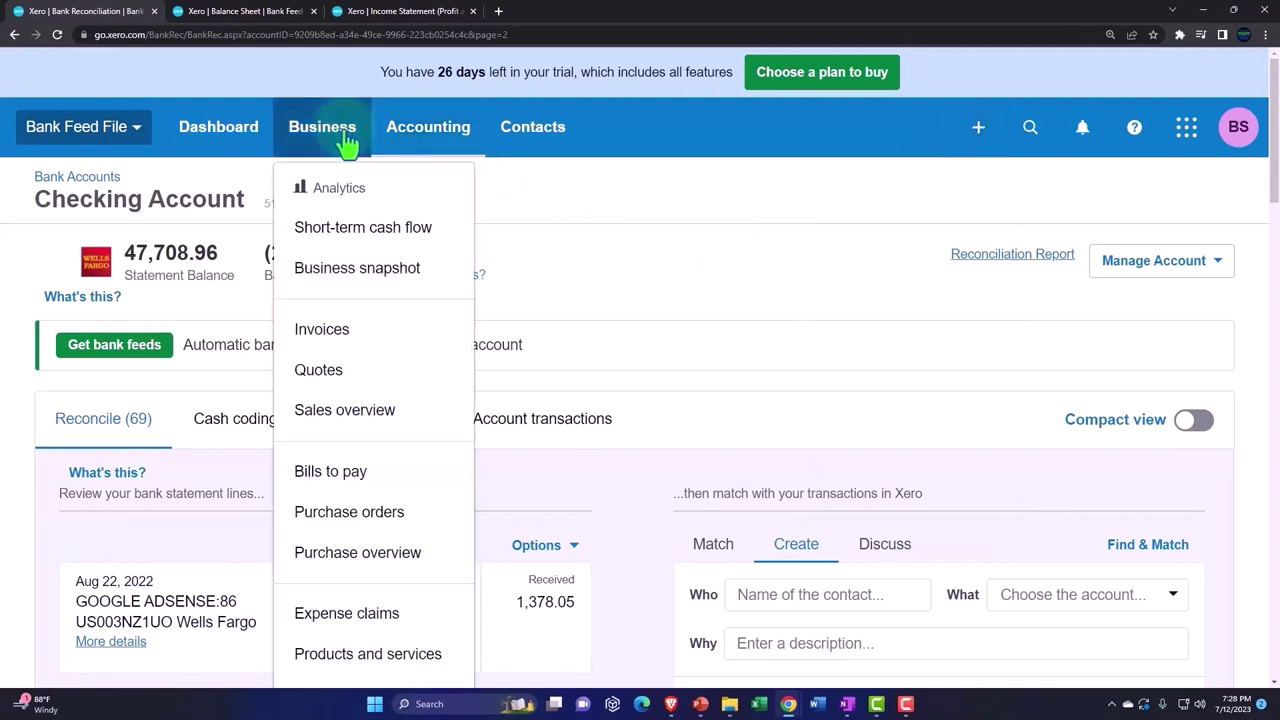
pyautogui.scroll(-1, 357, 243)
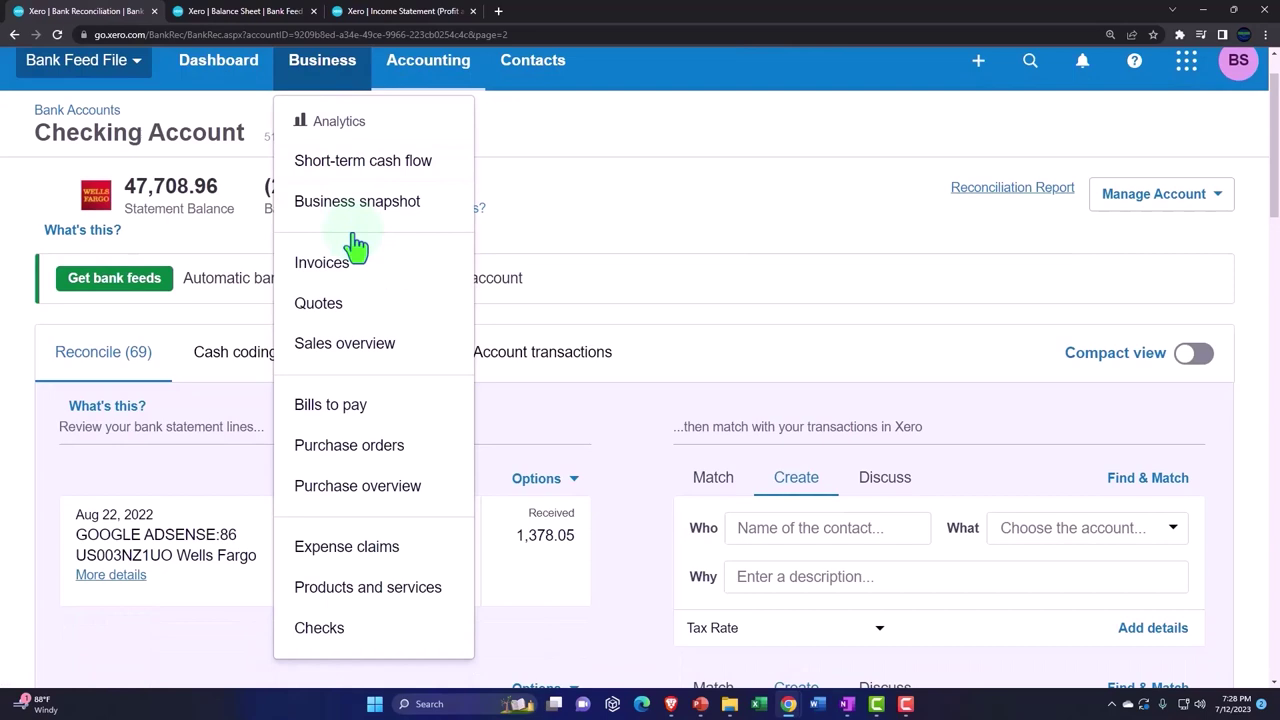
pyautogui.click(364, 594)
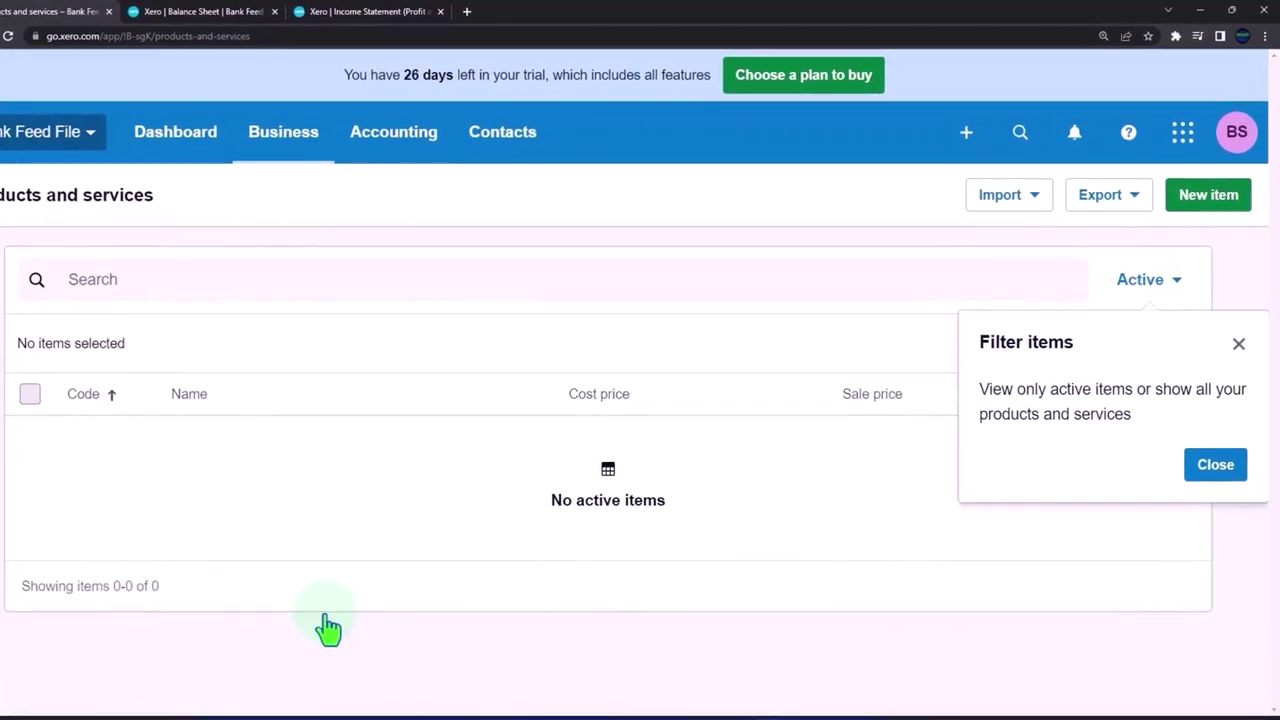
pyautogui.click(1238, 345)
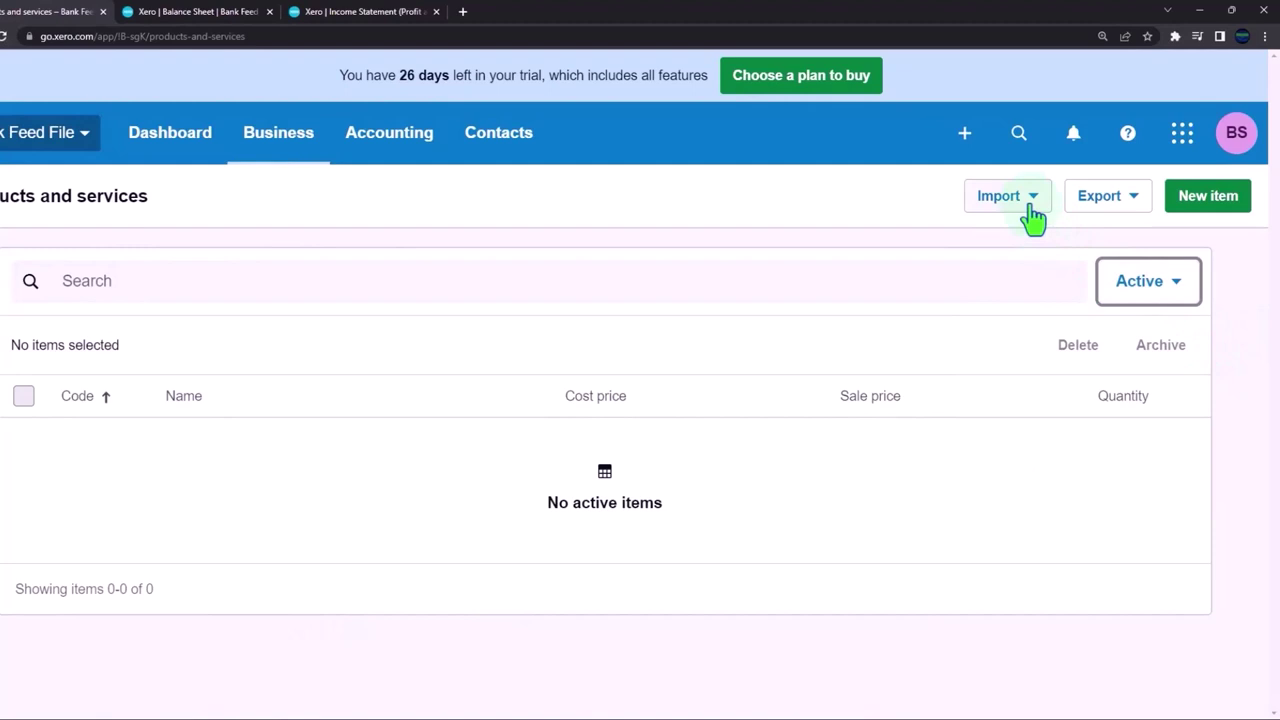
# Start a new item with Inv Item 1 as both its code and its name.
pyautogui.click(1190, 205)
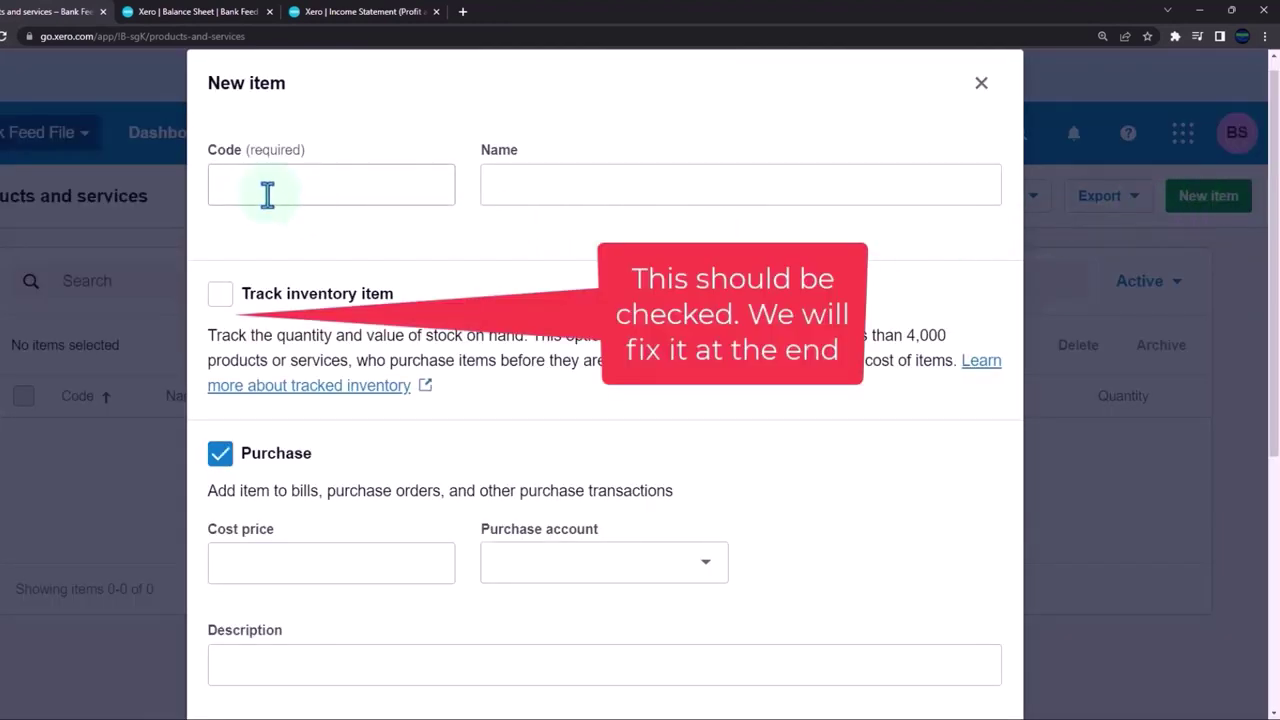
pyautogui.click(259, 187)
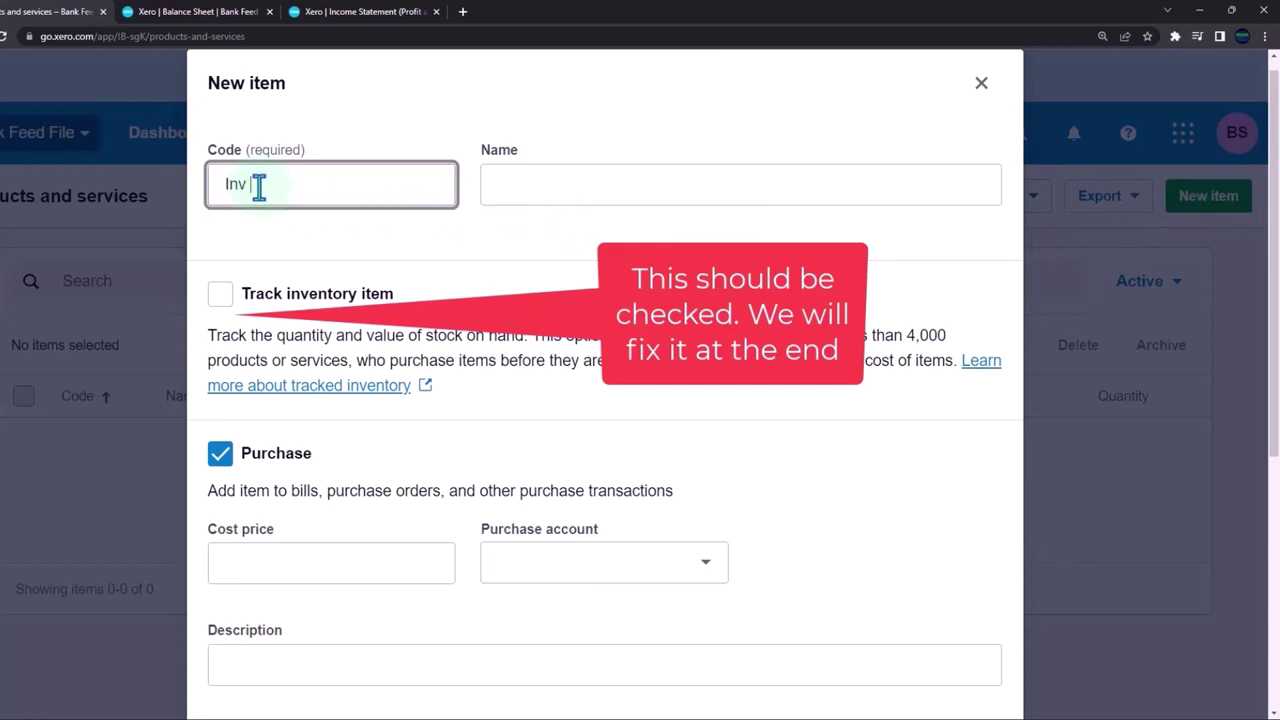
pyautogui.write('Inv Item 1')
pyautogui.hotkey('ctrl', 'shift', 'Left')
pyautogui.hotkey('ctrl', 'shift', 'Left')
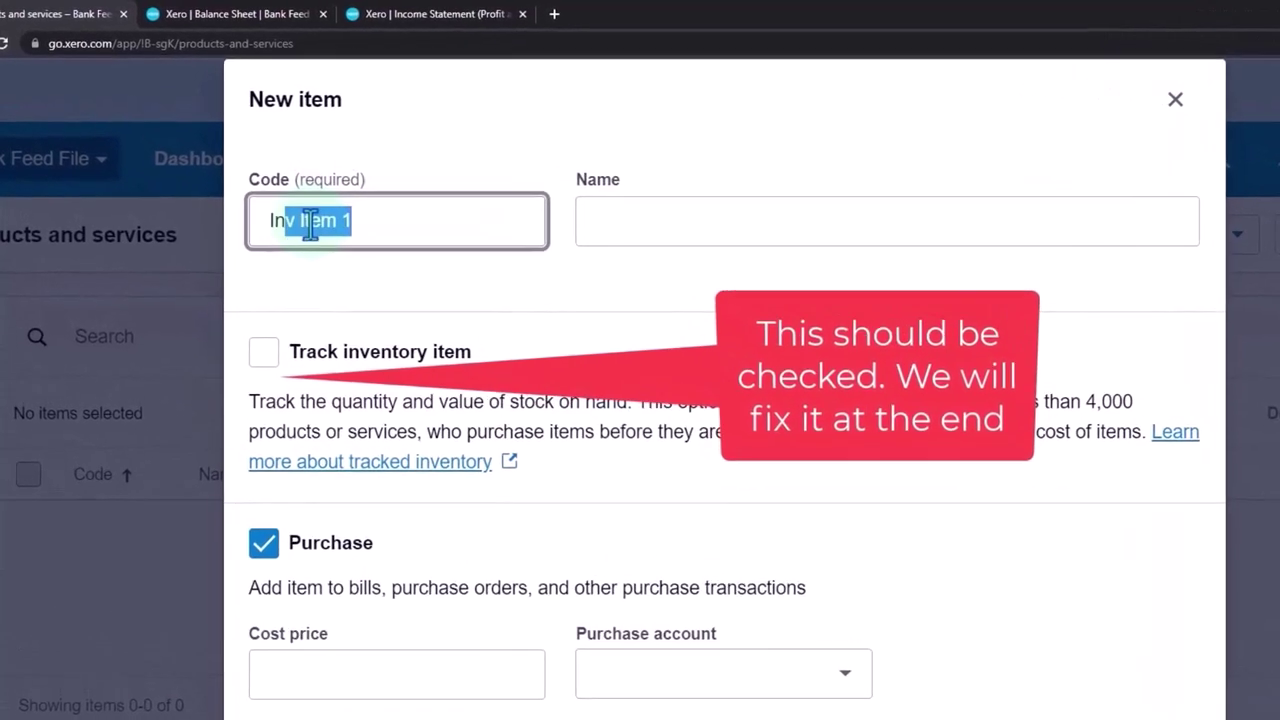
pyautogui.hotkey('ctrl', 'shift', 'Left')
pyautogui.hotkey('ctrl', 'c')
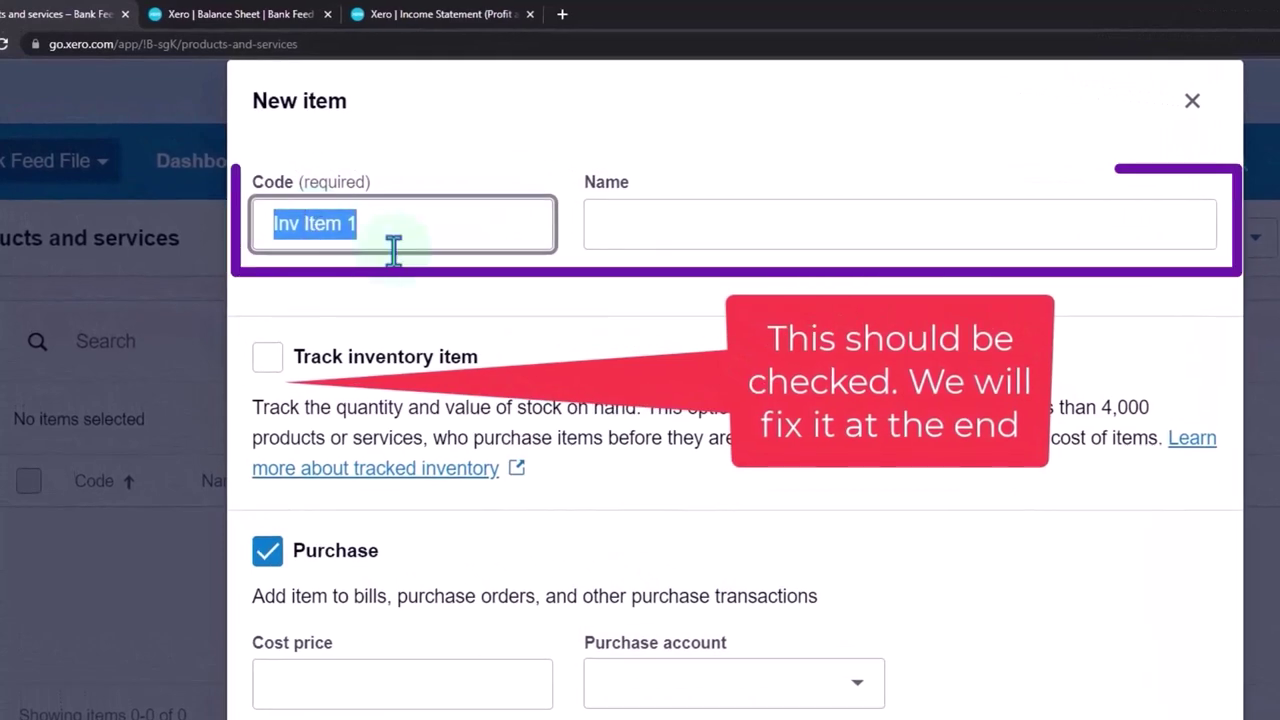
pyautogui.click(608, 230)
pyautogui.hotkey('ctrl', 'v')
# Leave the item's cost price blank and set its purchase account to 1300 - Inventory 1.
pyautogui.scroll(-2, 623, 414)
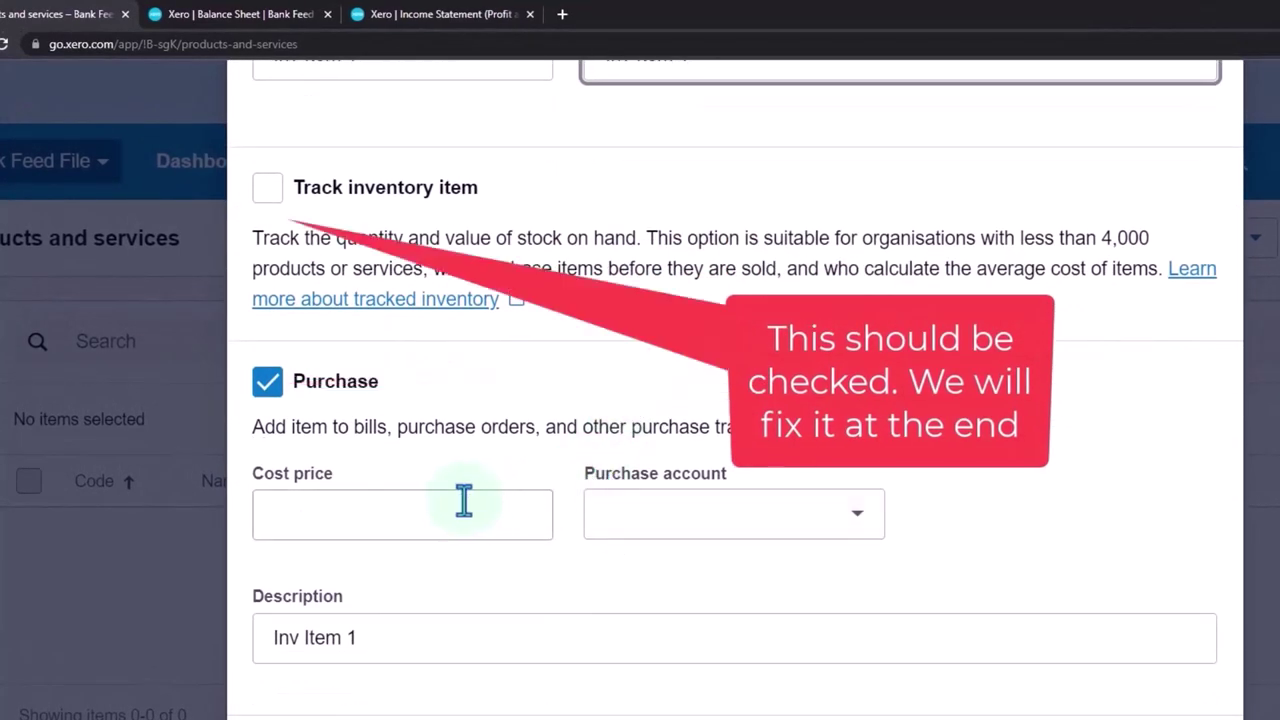
pyautogui.click(395, 510)
pyautogui.scroll(-1, 395, 508)
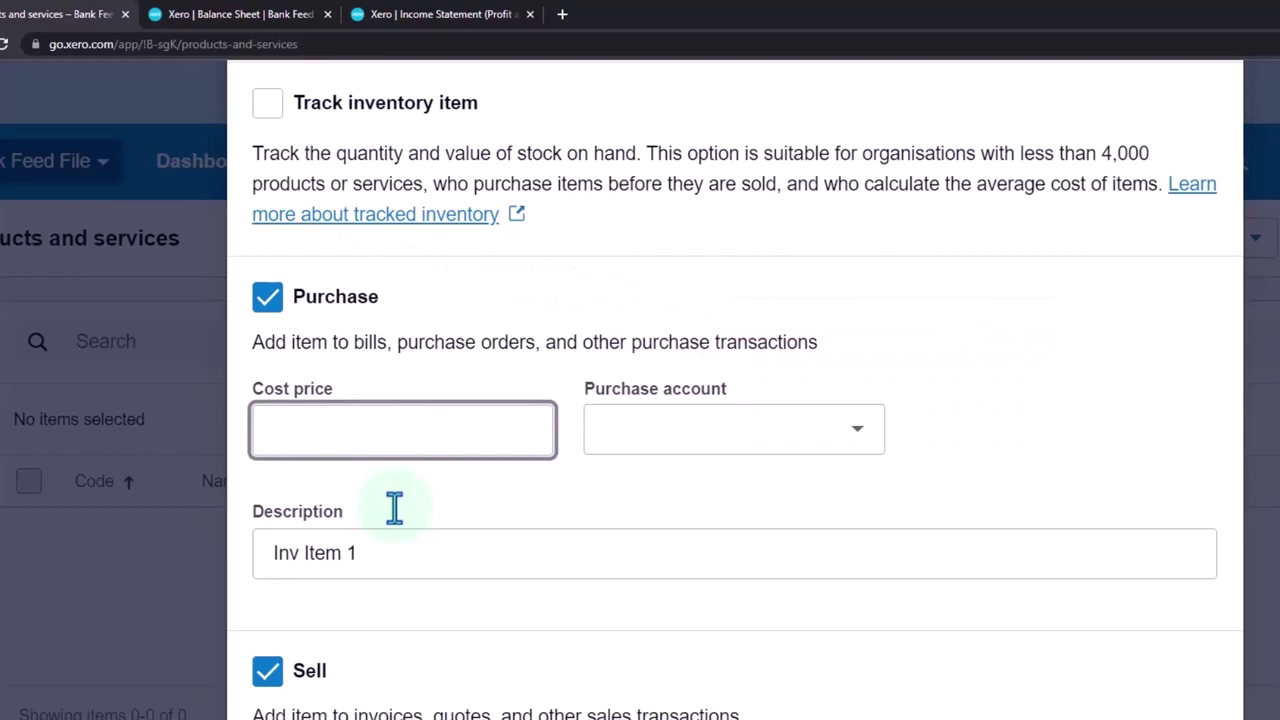
pyautogui.press('Tab')
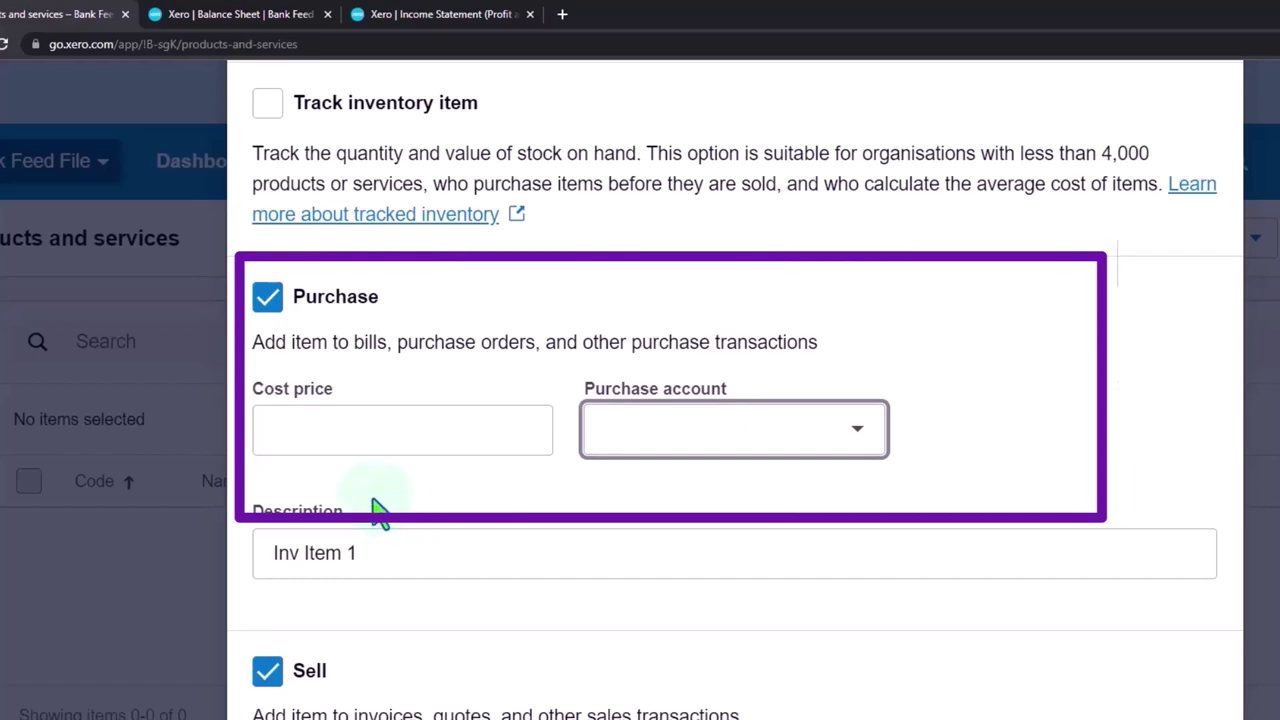
pyautogui.click(857, 432)
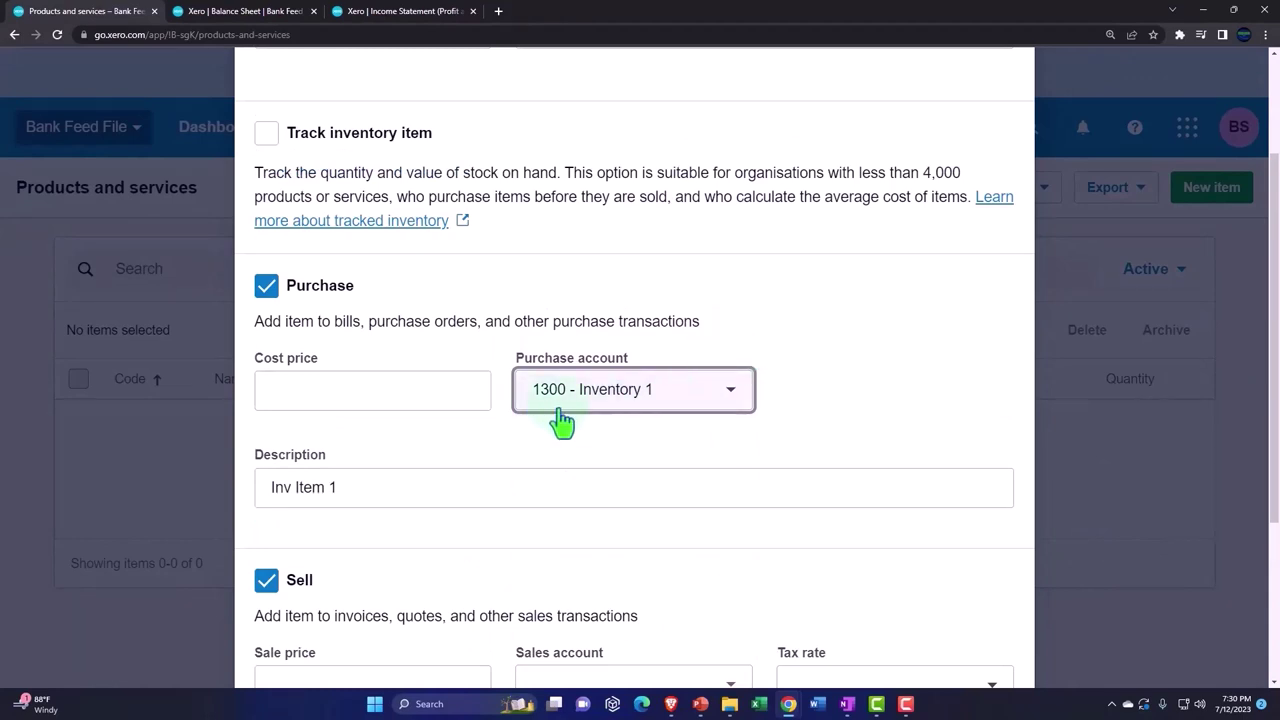
# Set the item's sale price to 500 and its sales account to 4000 - Sales, and save the item.
pyautogui.scroll(-3, 615, 422)
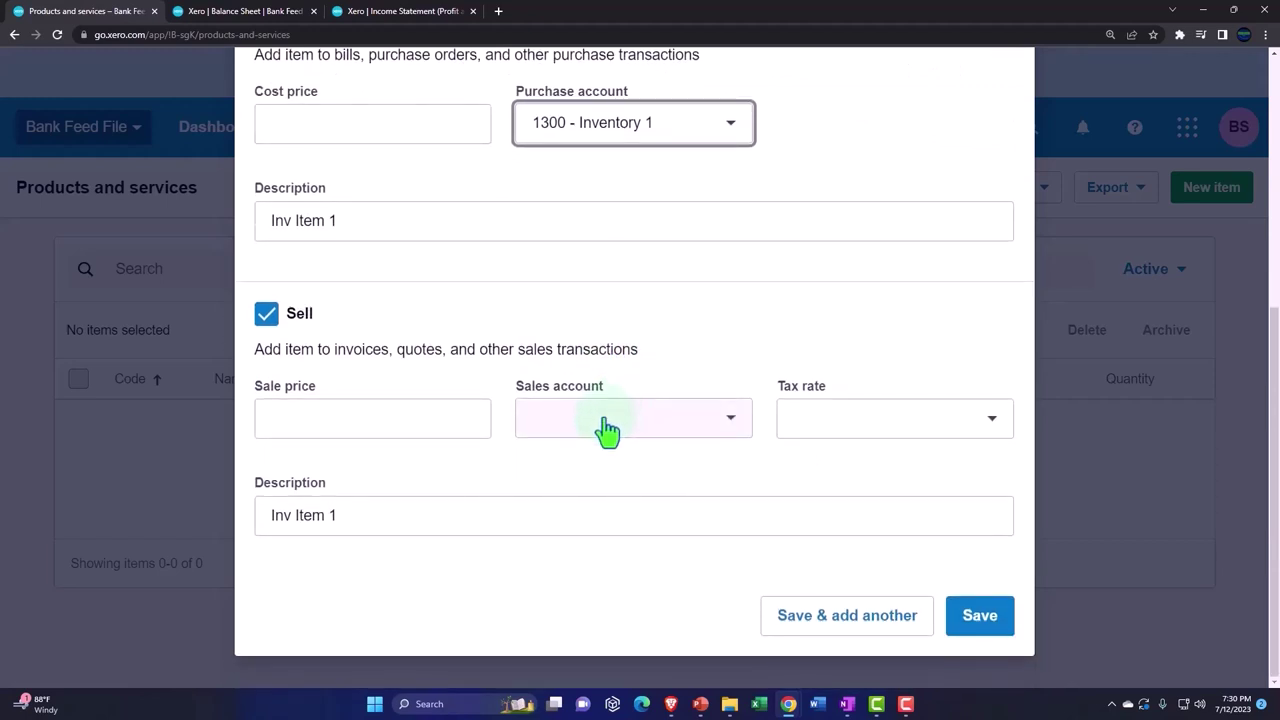
pyautogui.click(374, 412)
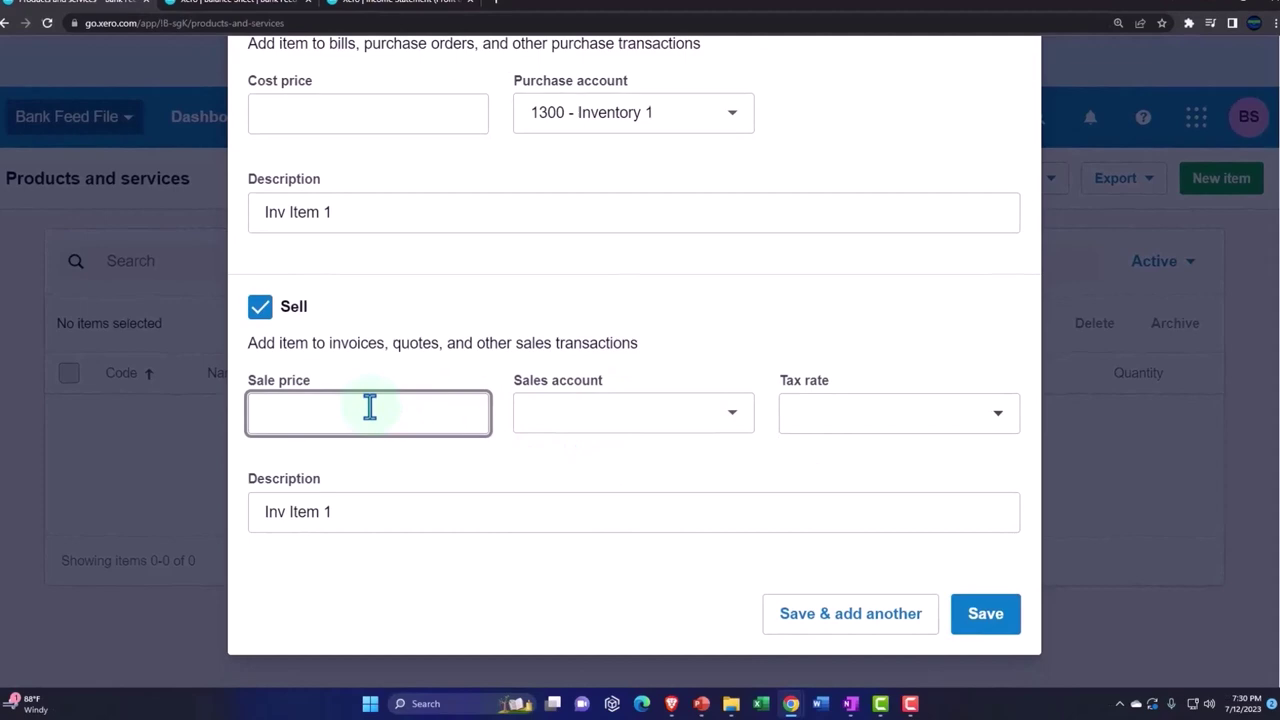
pyautogui.write('500')
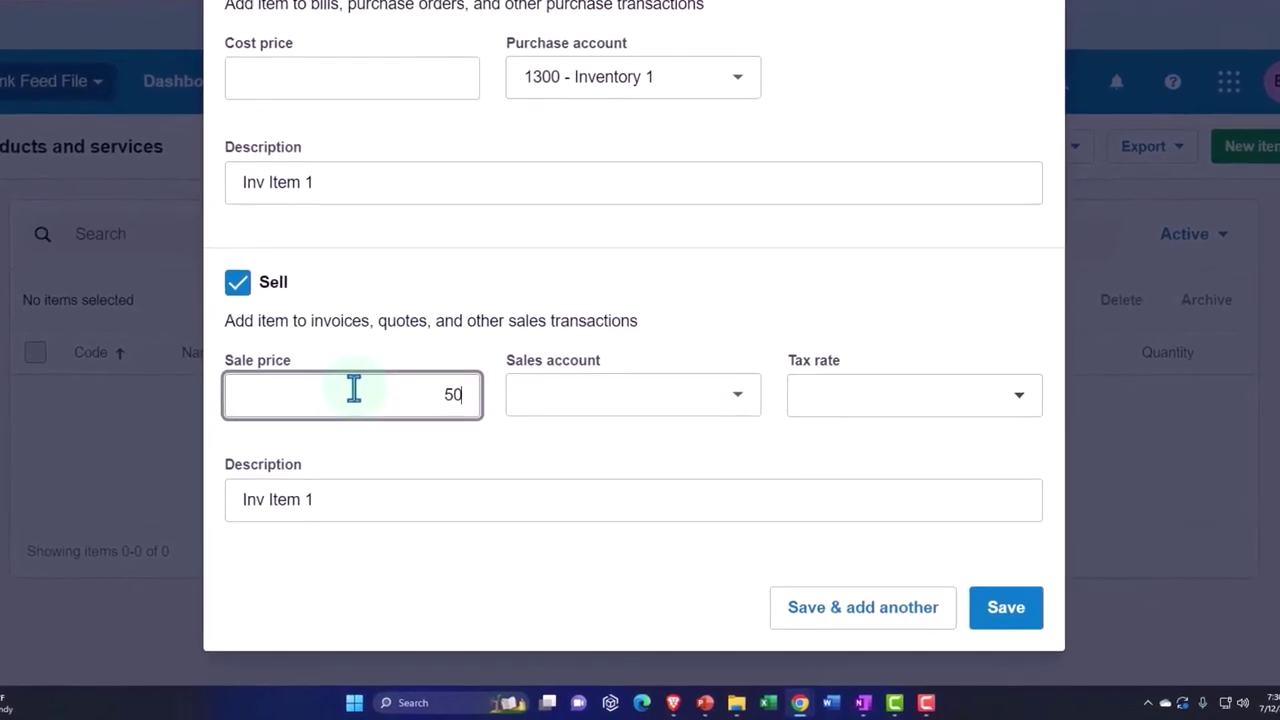
pyautogui.press('Tab')
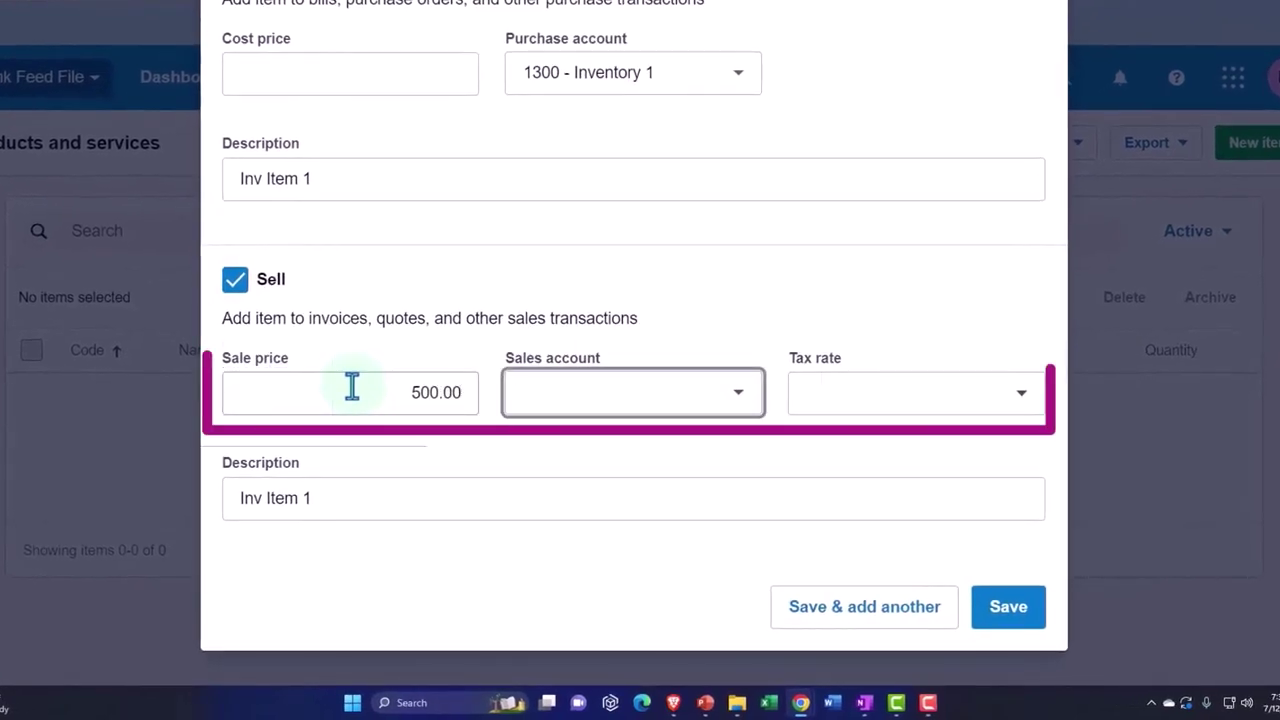
pyautogui.click(739, 404)
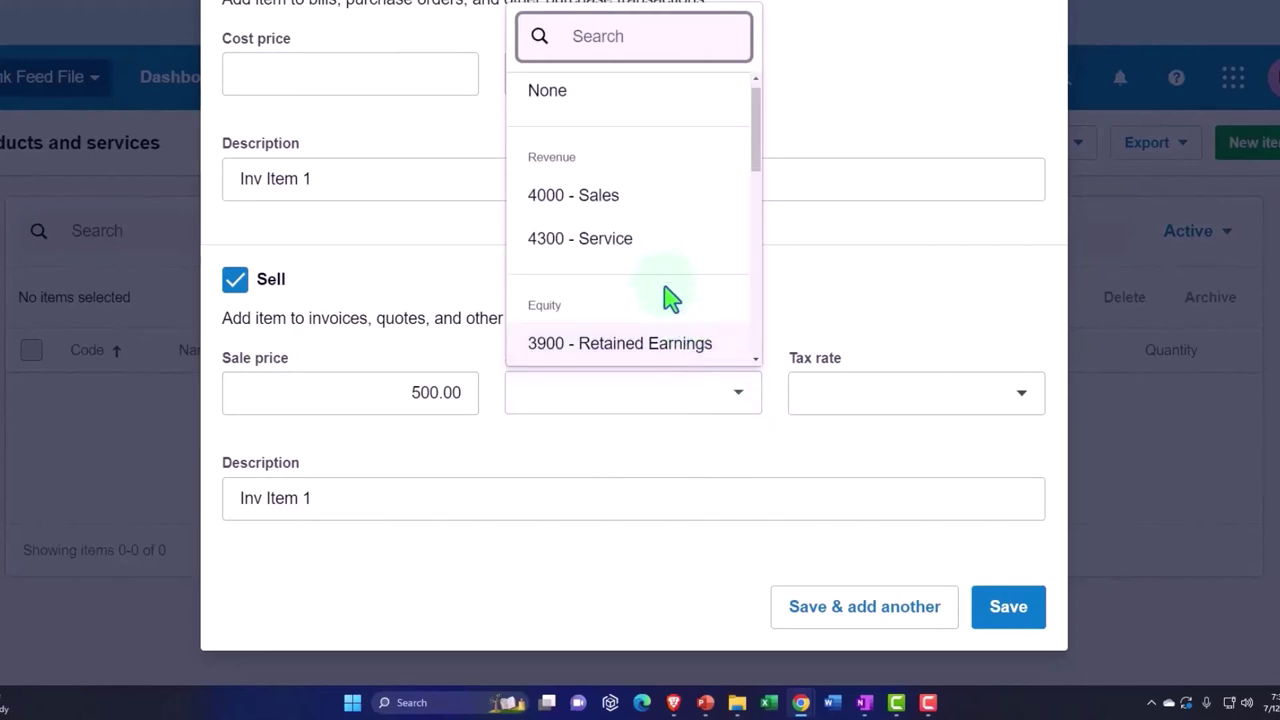
pyautogui.scroll(-1, 660, 290)
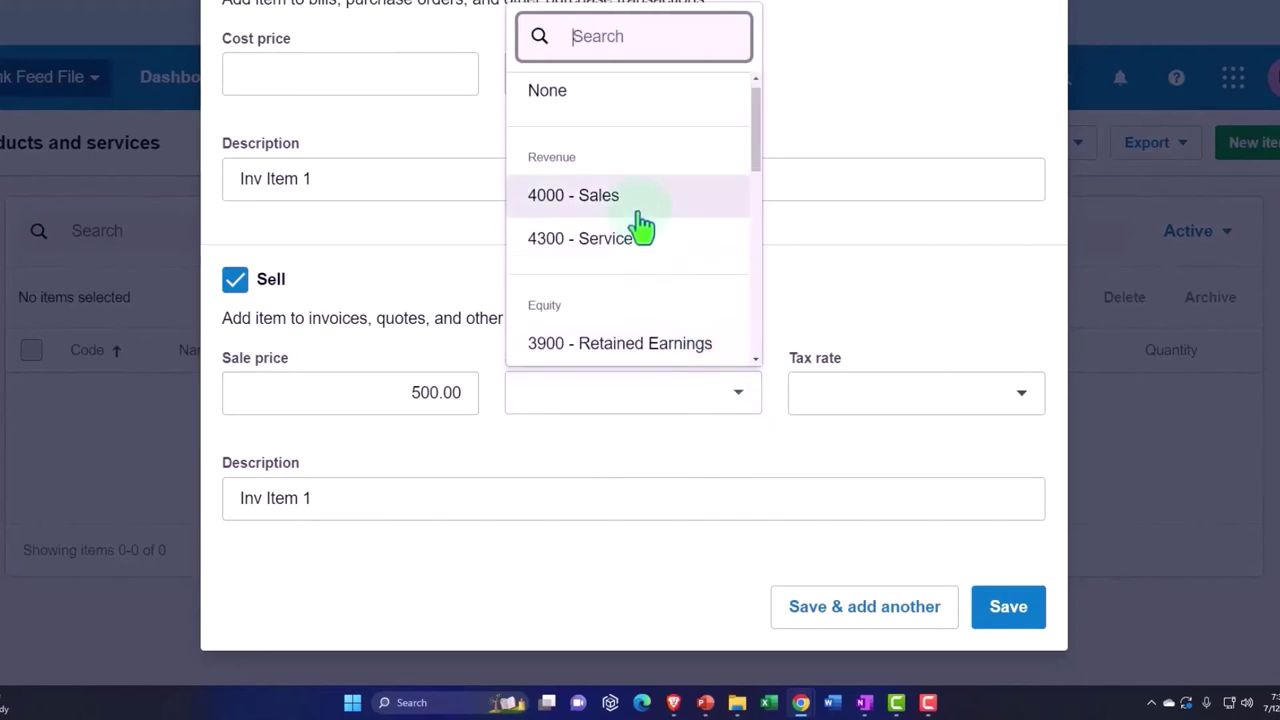
pyautogui.click(577, 203)
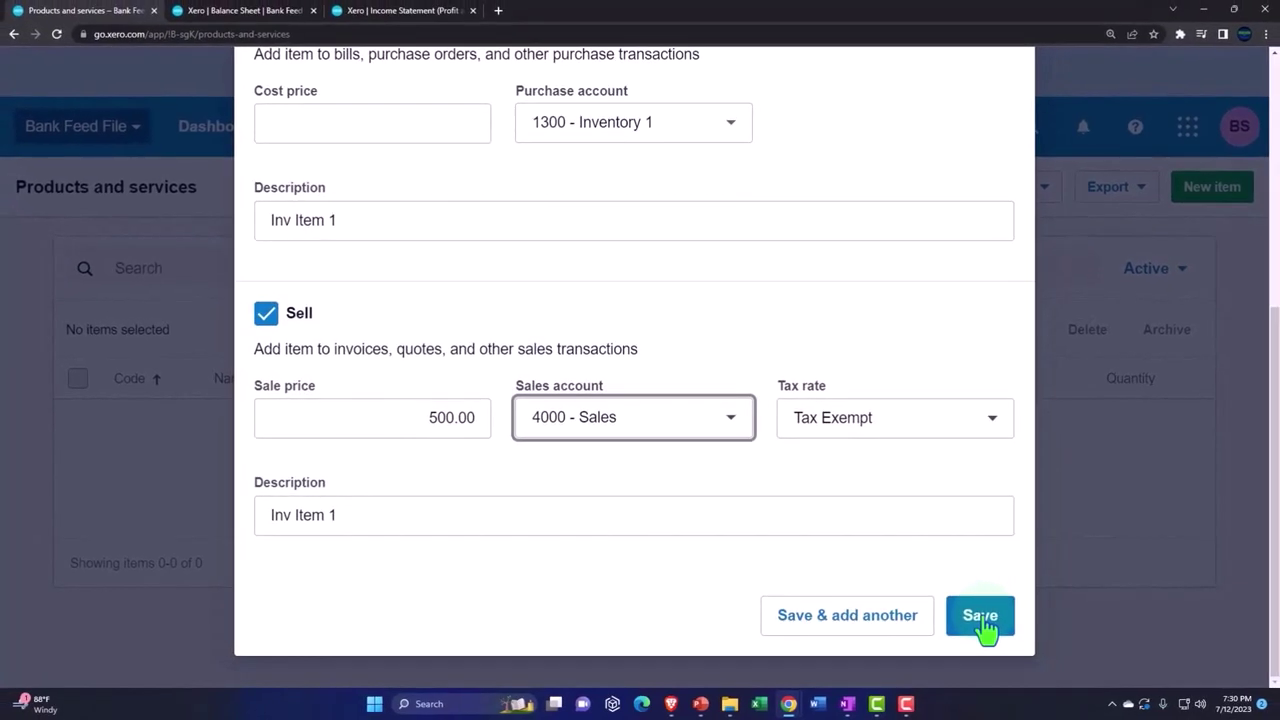
pyautogui.click(980, 617)
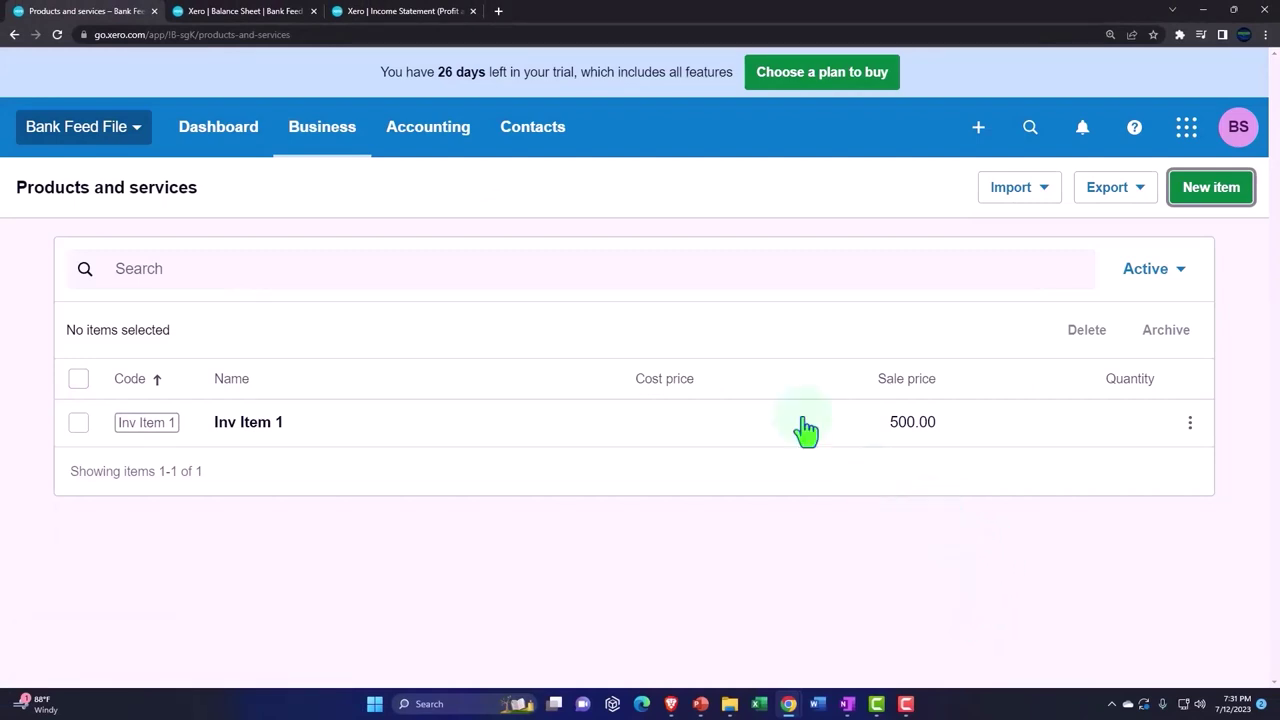
# Go to the bank accounts and review the account transactions of the Wells Fargo checking account.
pyautogui.click(330, 146)
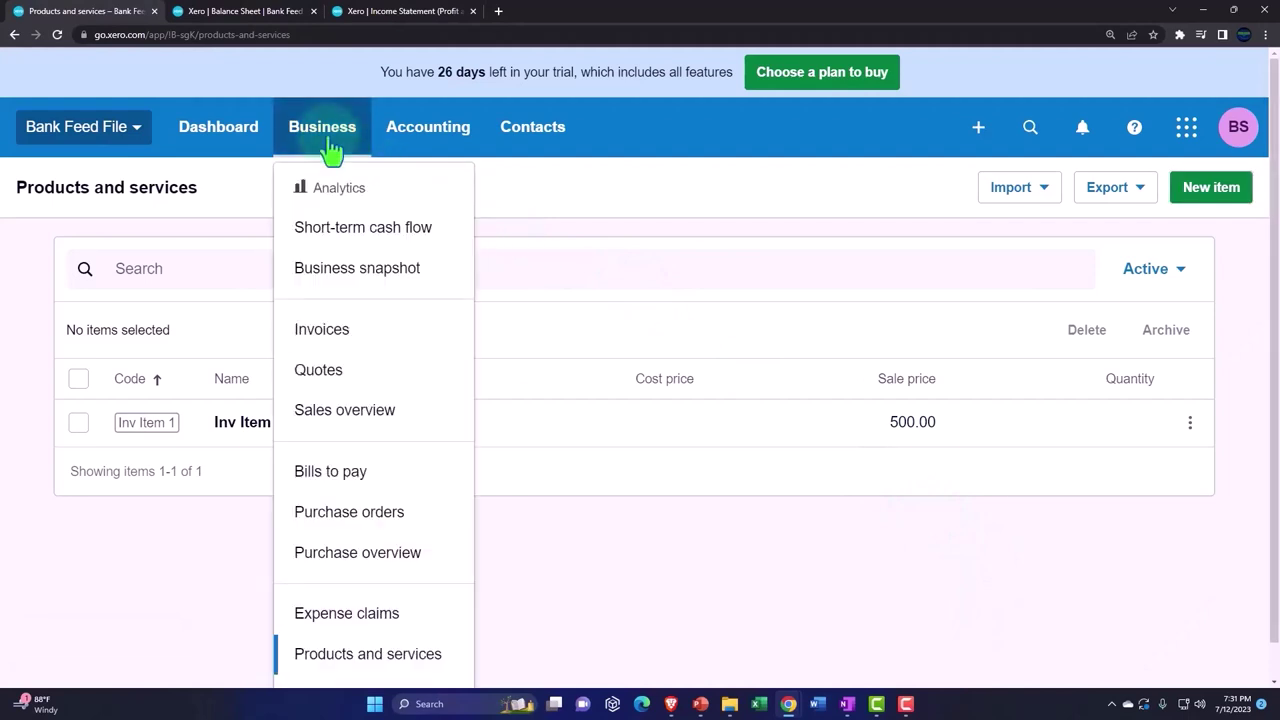
pyautogui.click(446, 143)
pyautogui.click(440, 200)
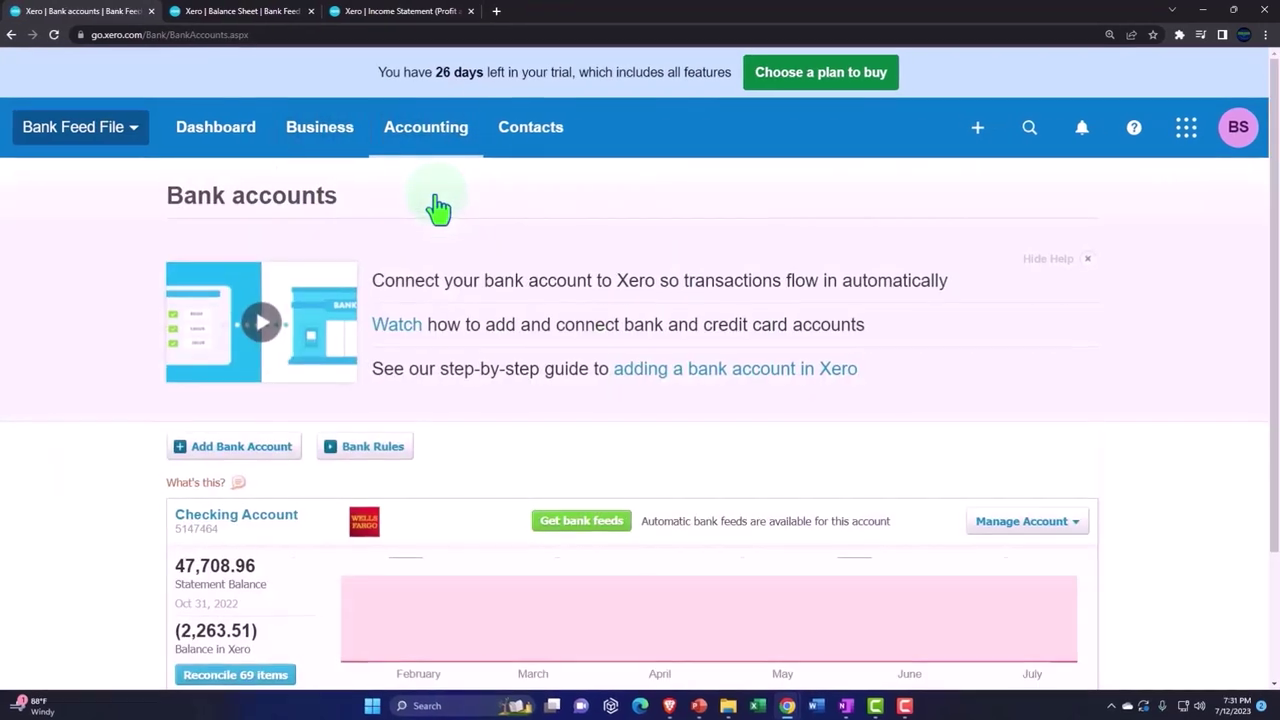
pyautogui.scroll(-1, 900, 420)
pyautogui.click(1031, 392)
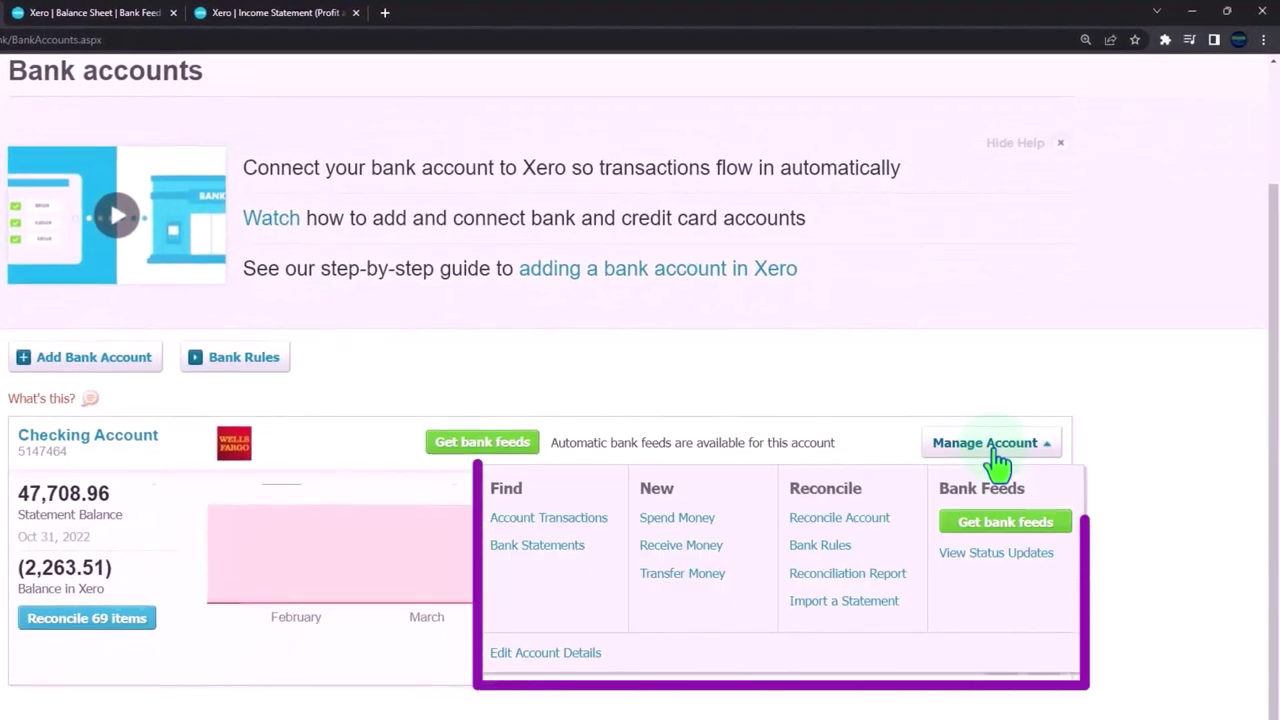
pyautogui.click(590, 518)
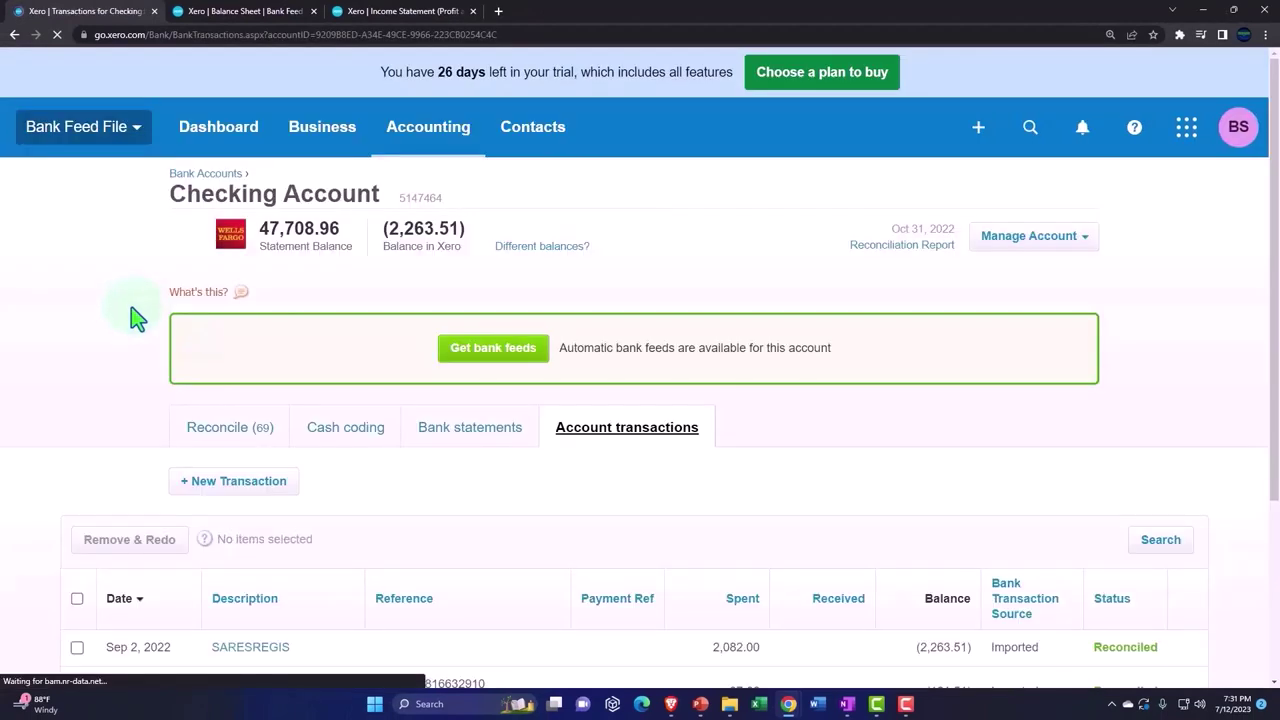
pyautogui.scroll(-2, 120, 320)
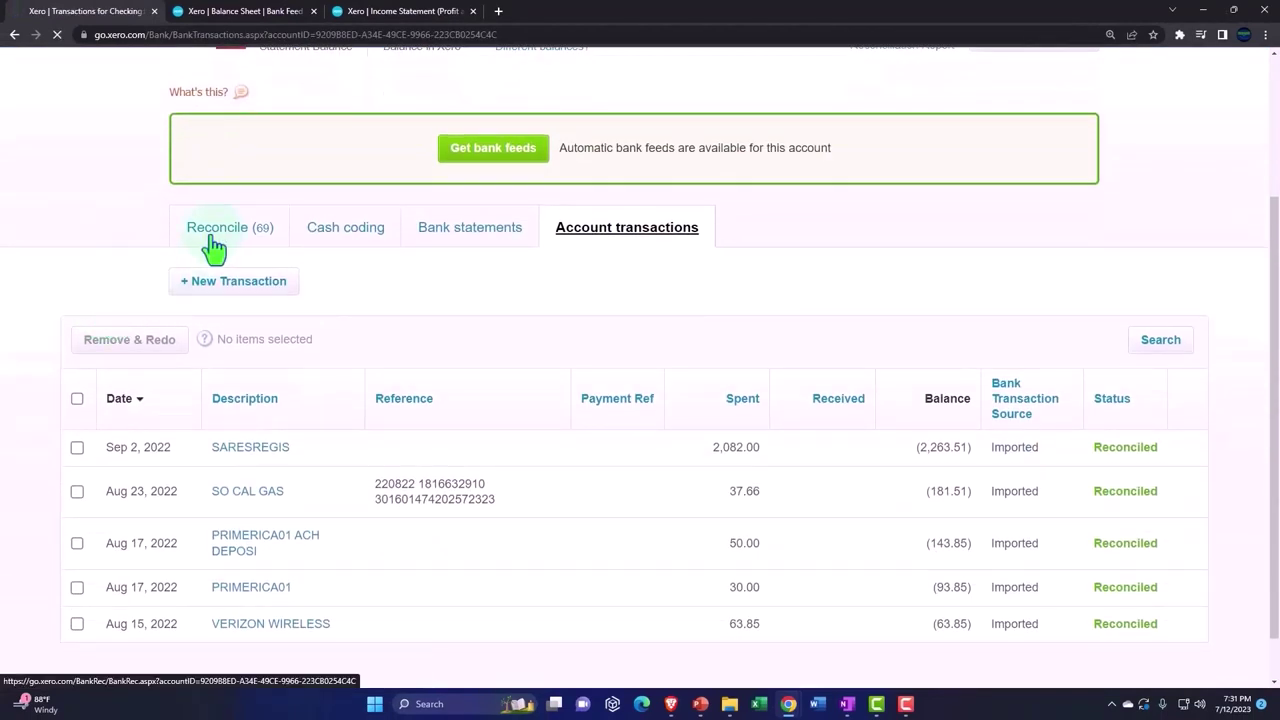
# In the checking account's reconcile list, find the Oct 17, 2022 PRIMERICA01 ACH DEPOSI payment of 30.00 and open its details.
pyautogui.click(214, 247)
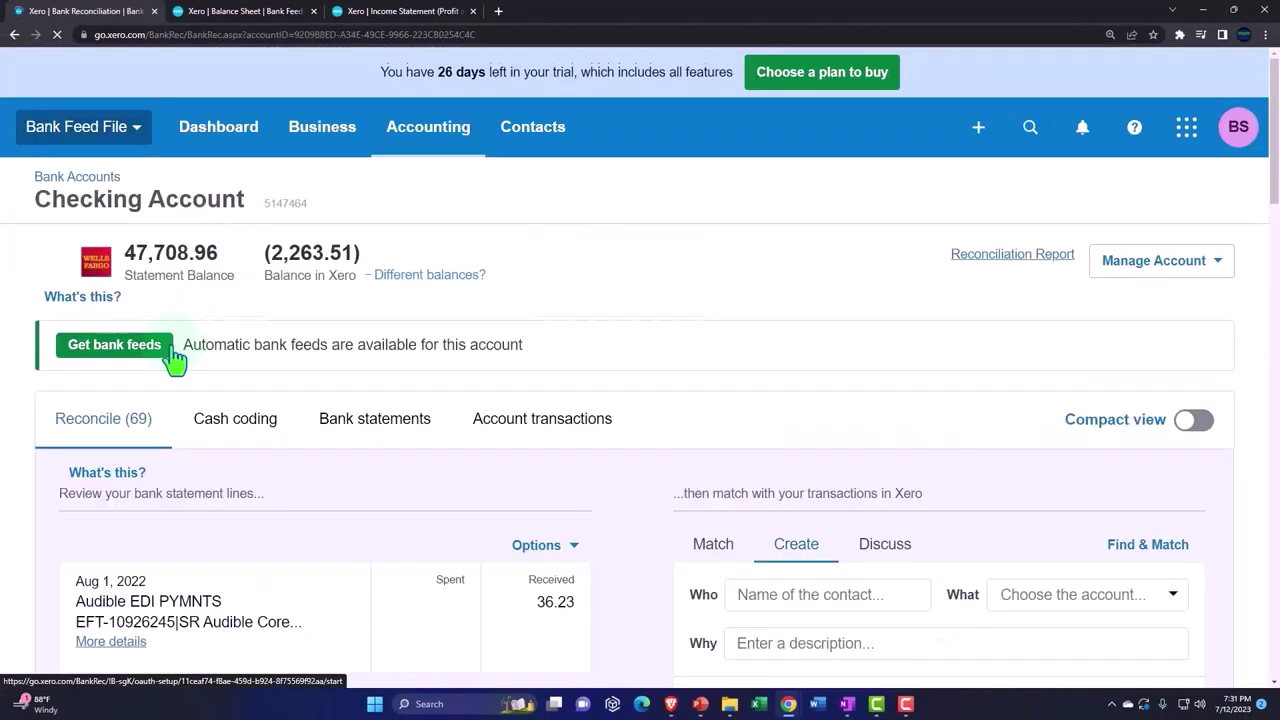
pyautogui.scroll(-15, 175, 357)
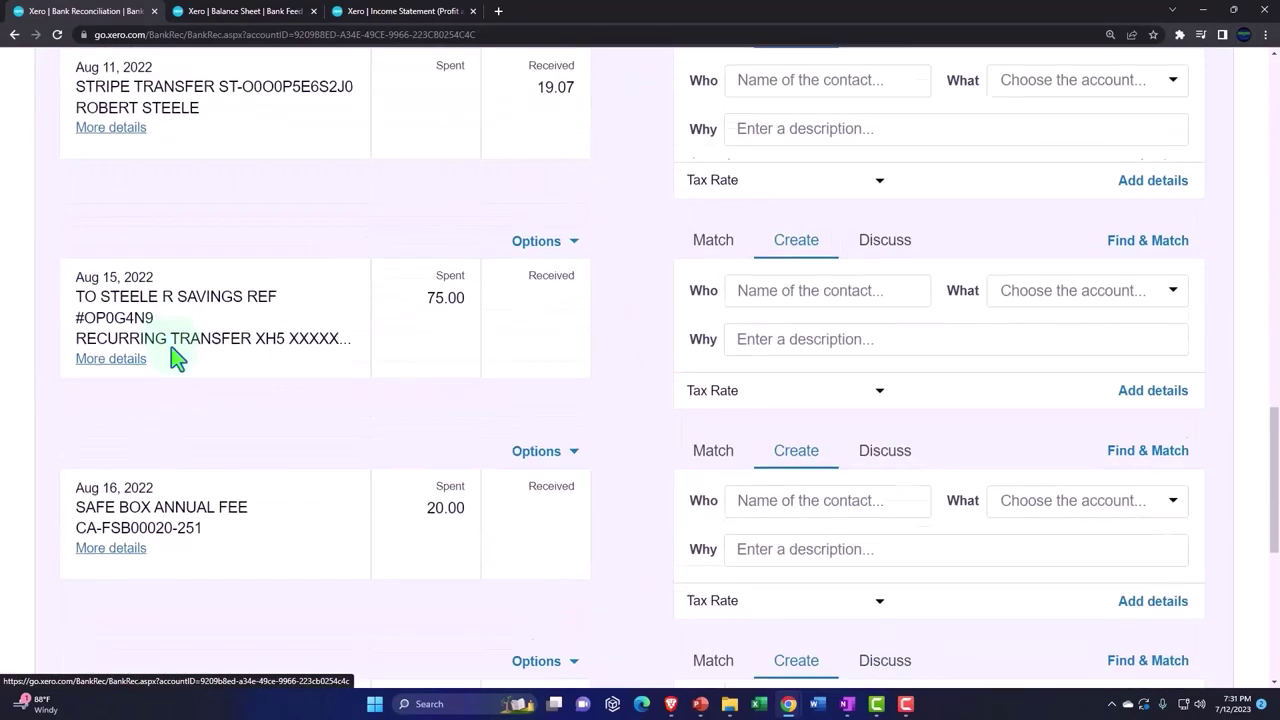
pyautogui.scroll(-6, 176, 356)
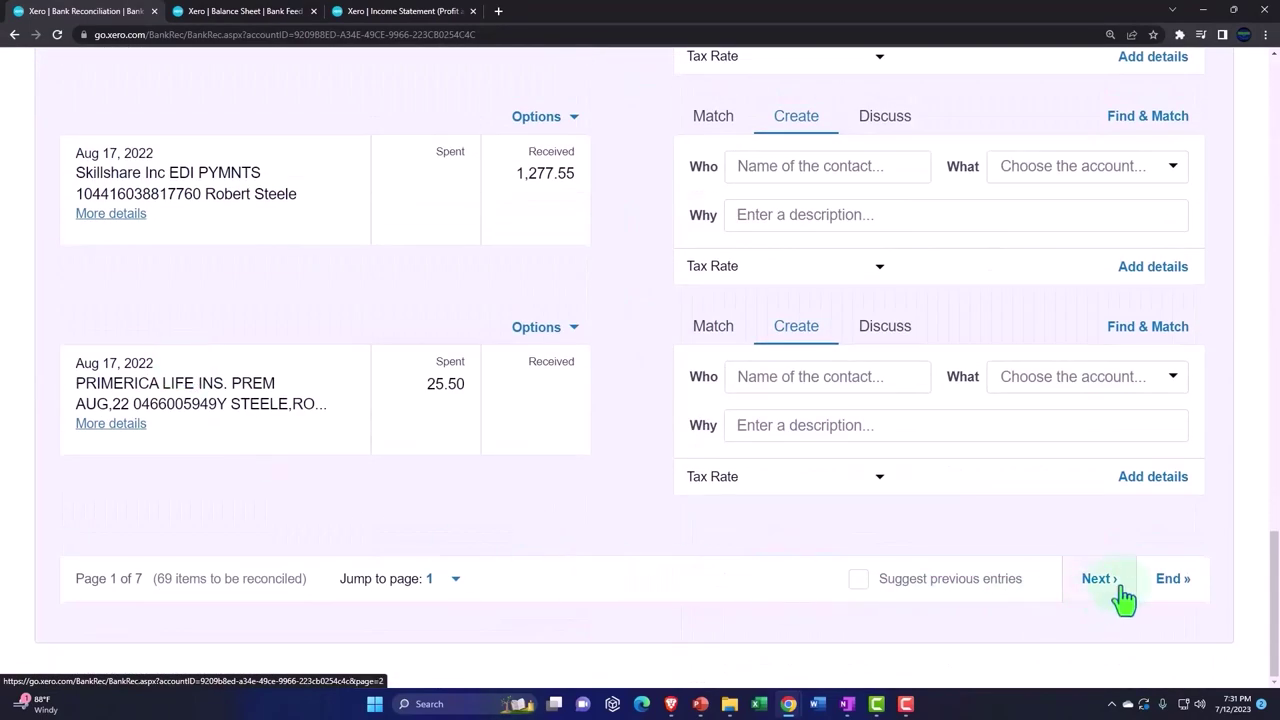
pyautogui.click(1108, 588)
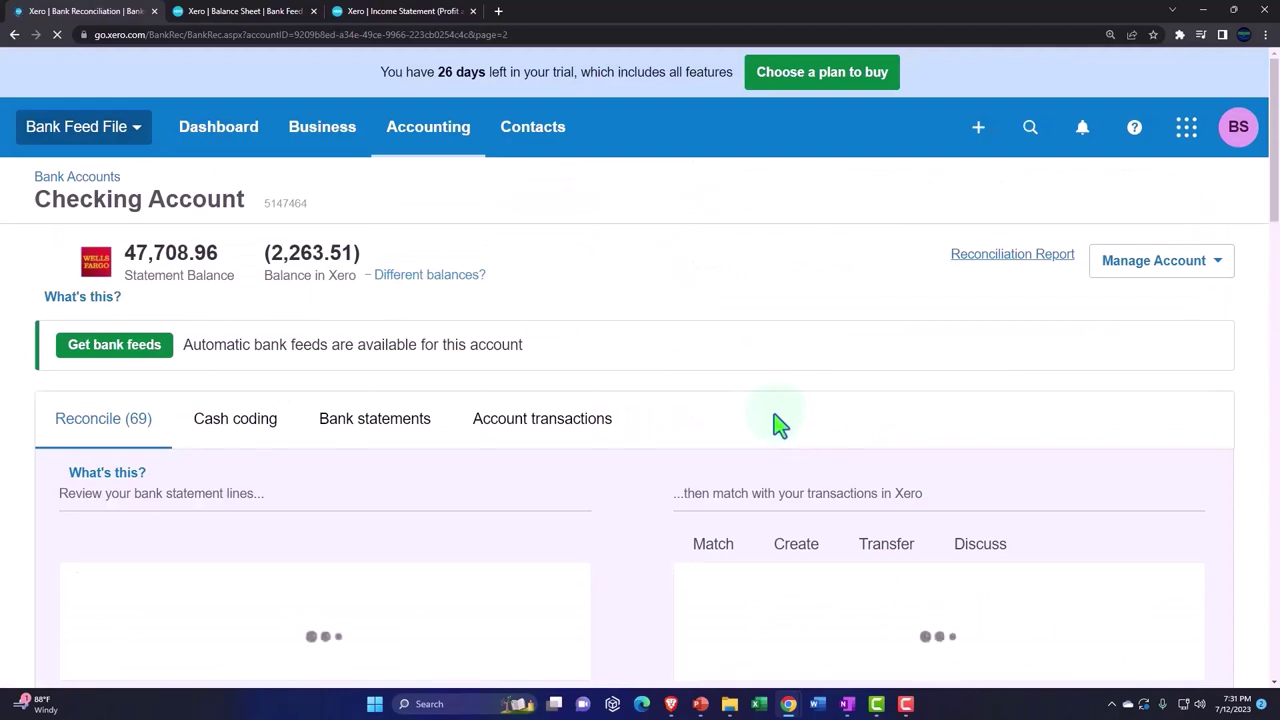
pyautogui.scroll(-11, 775, 423)
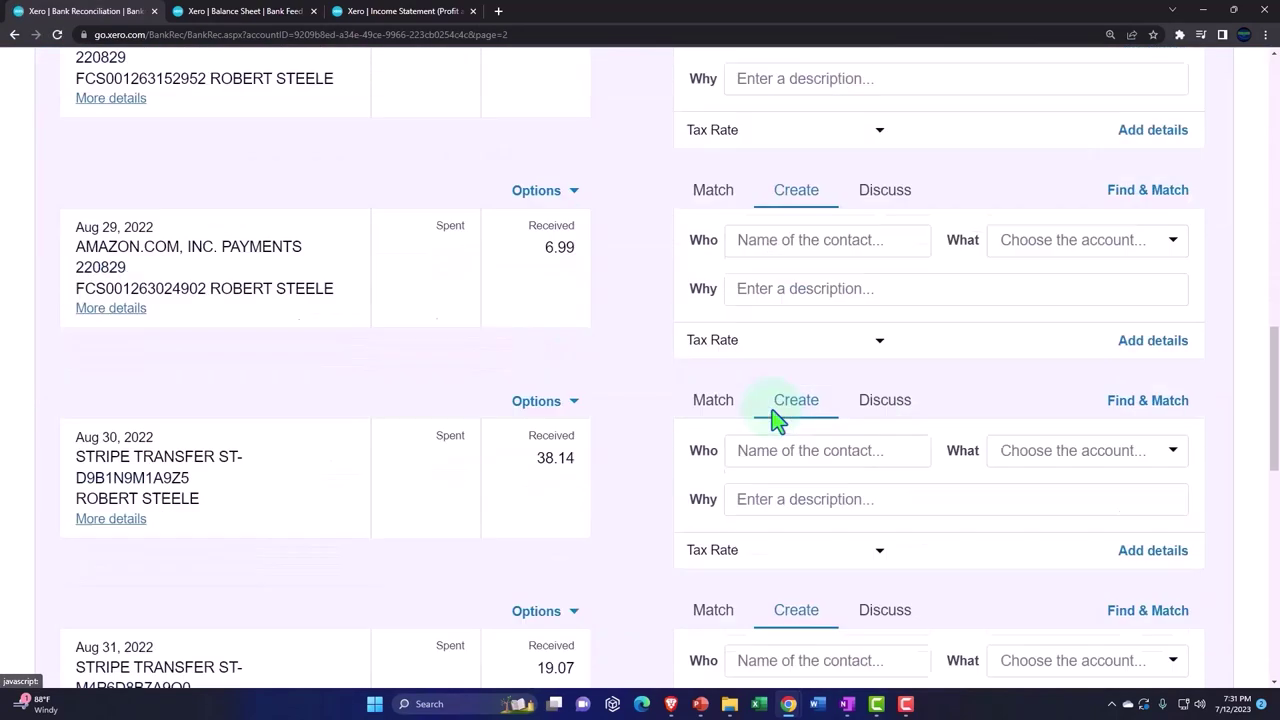
pyautogui.scroll(-9, 775, 423)
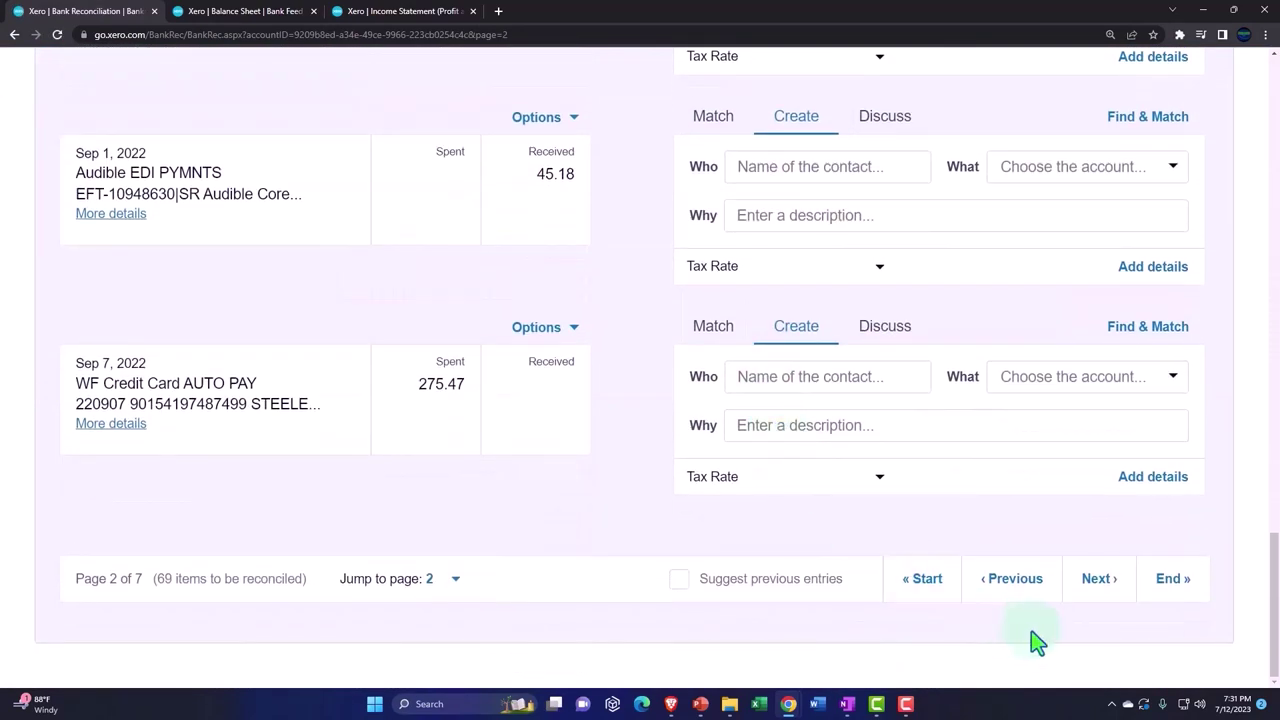
pyautogui.click(1095, 579)
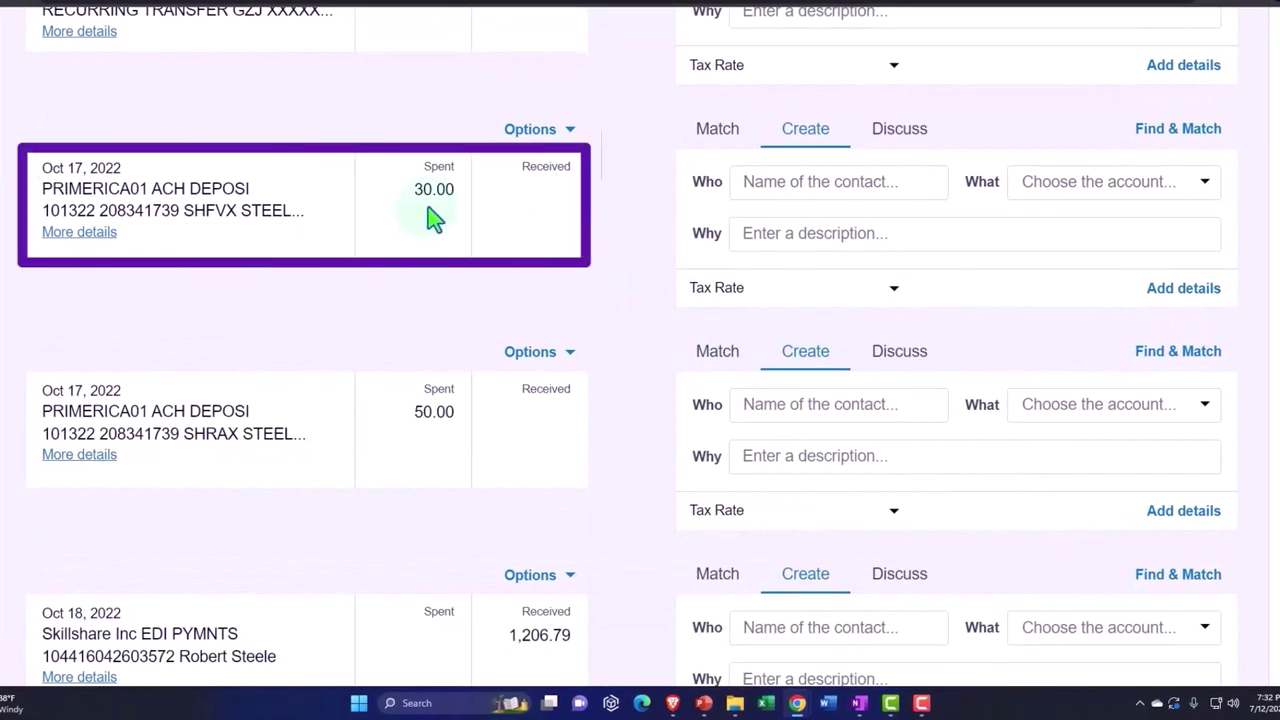
pyautogui.click(1184, 290)
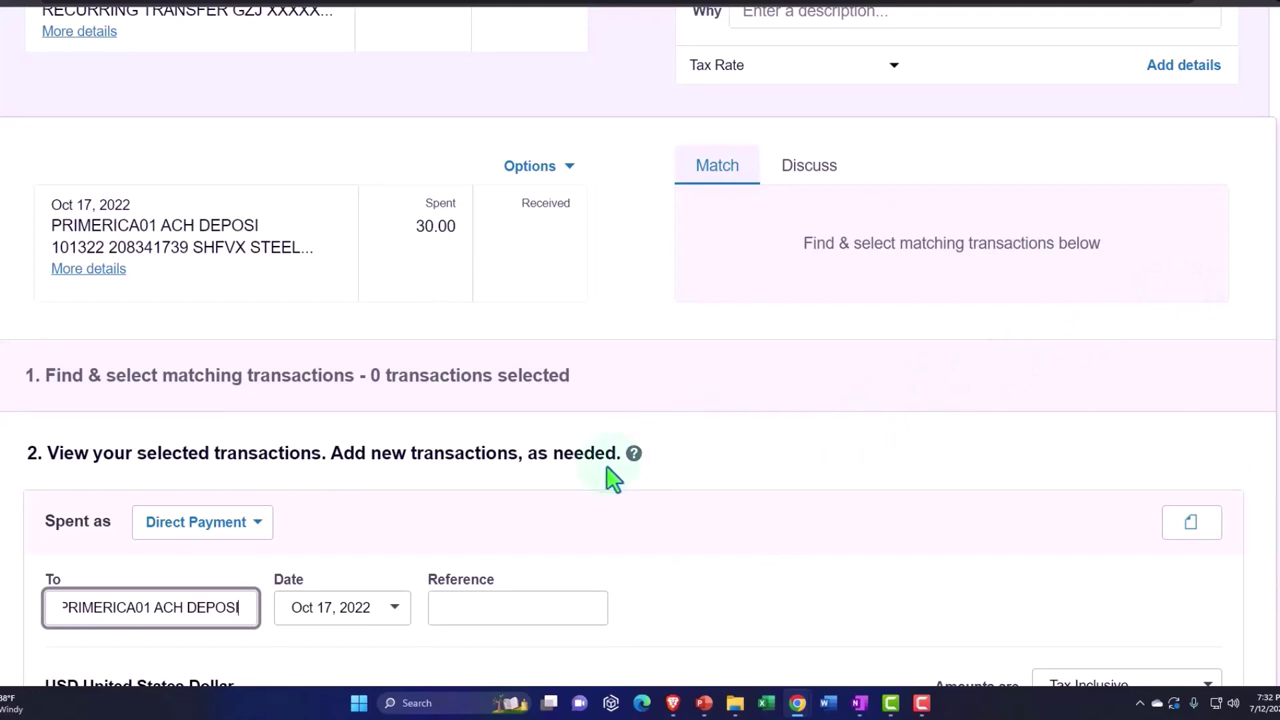
# Re-enter PRIMERICA01 ACH DEPOSI as the payment's payee from the existing contacts, keeping the date and leaving the reference empty.
pyautogui.scroll(-2, 596, 476)
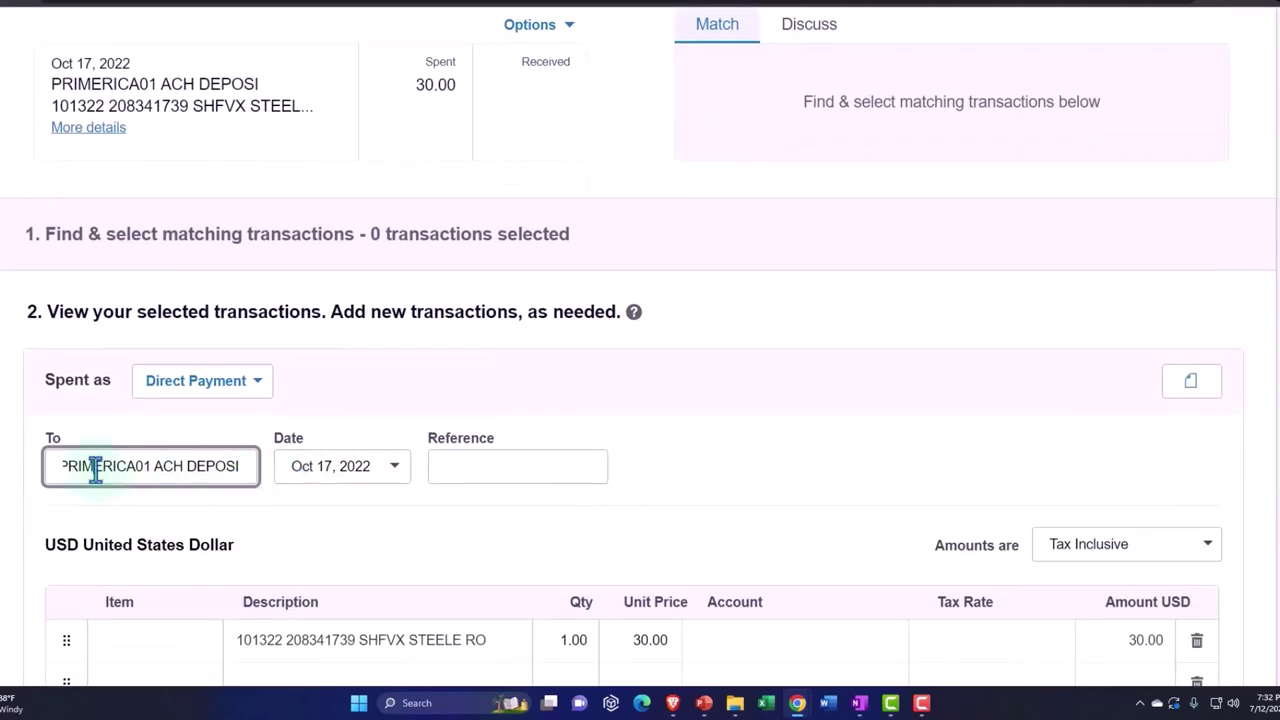
pyautogui.press('Tab')
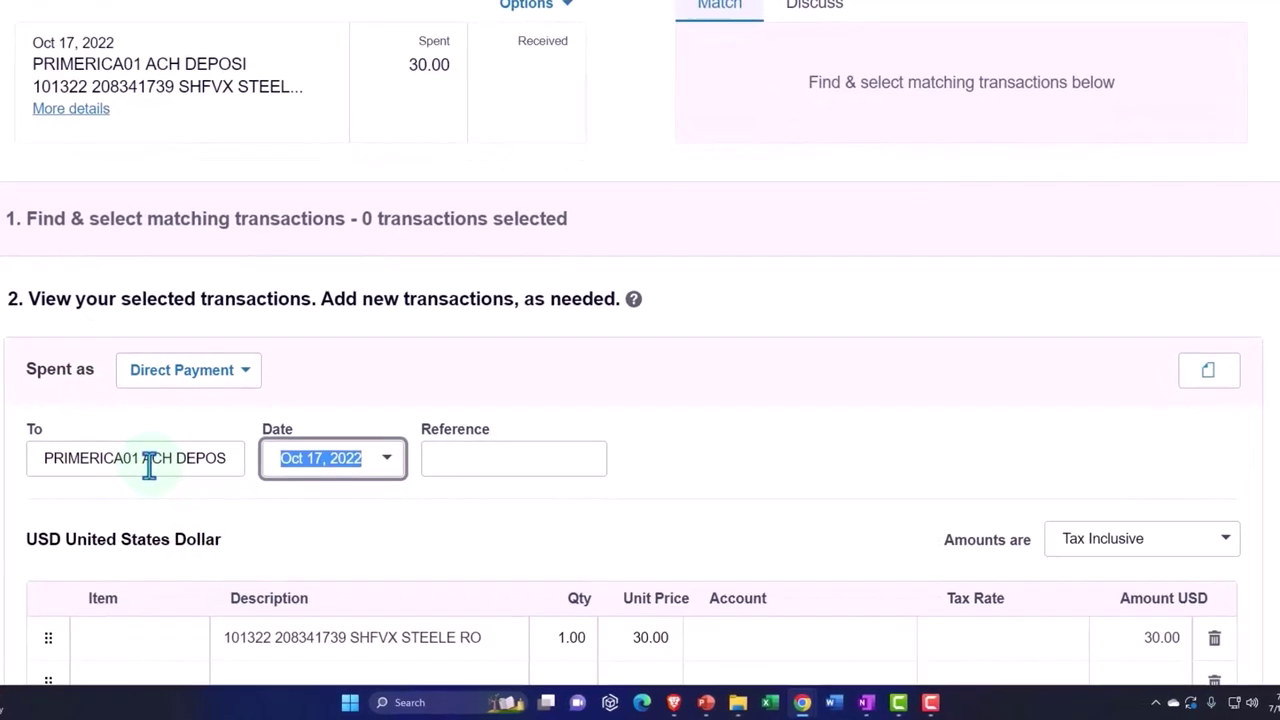
pyautogui.moveTo(40, 457); pyautogui.dragTo(323, 456)
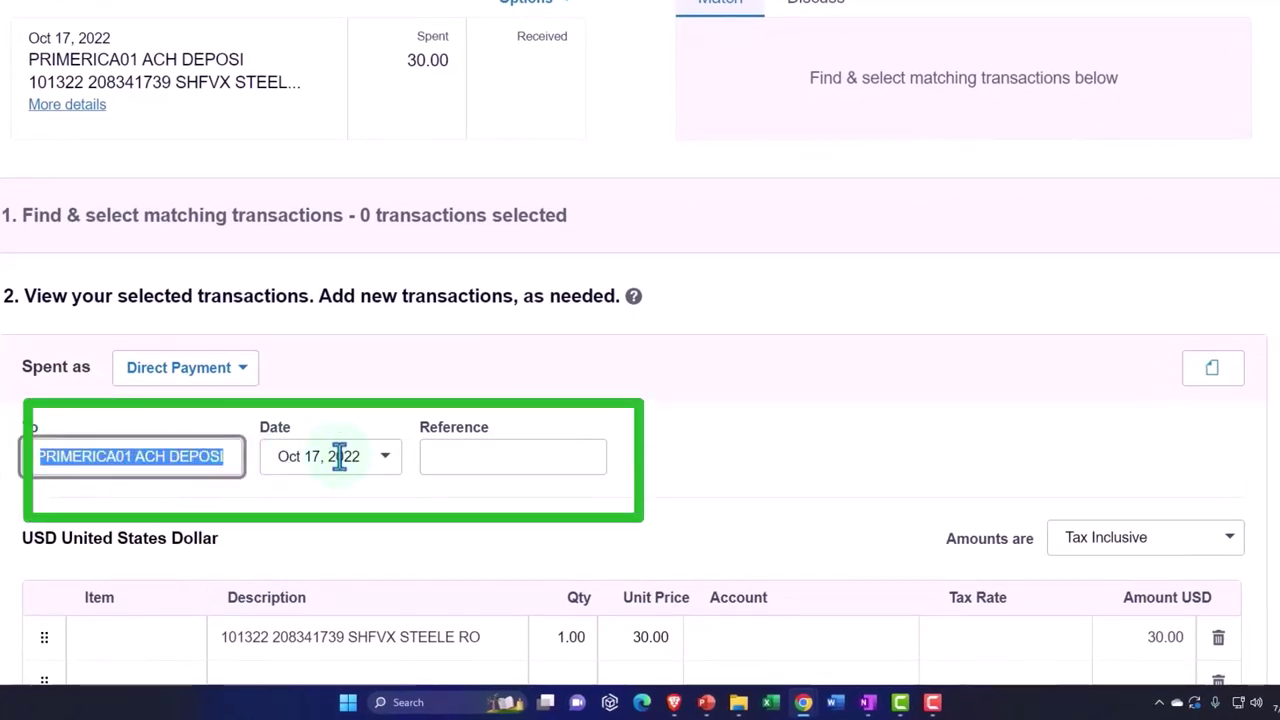
pyautogui.write('Prim')
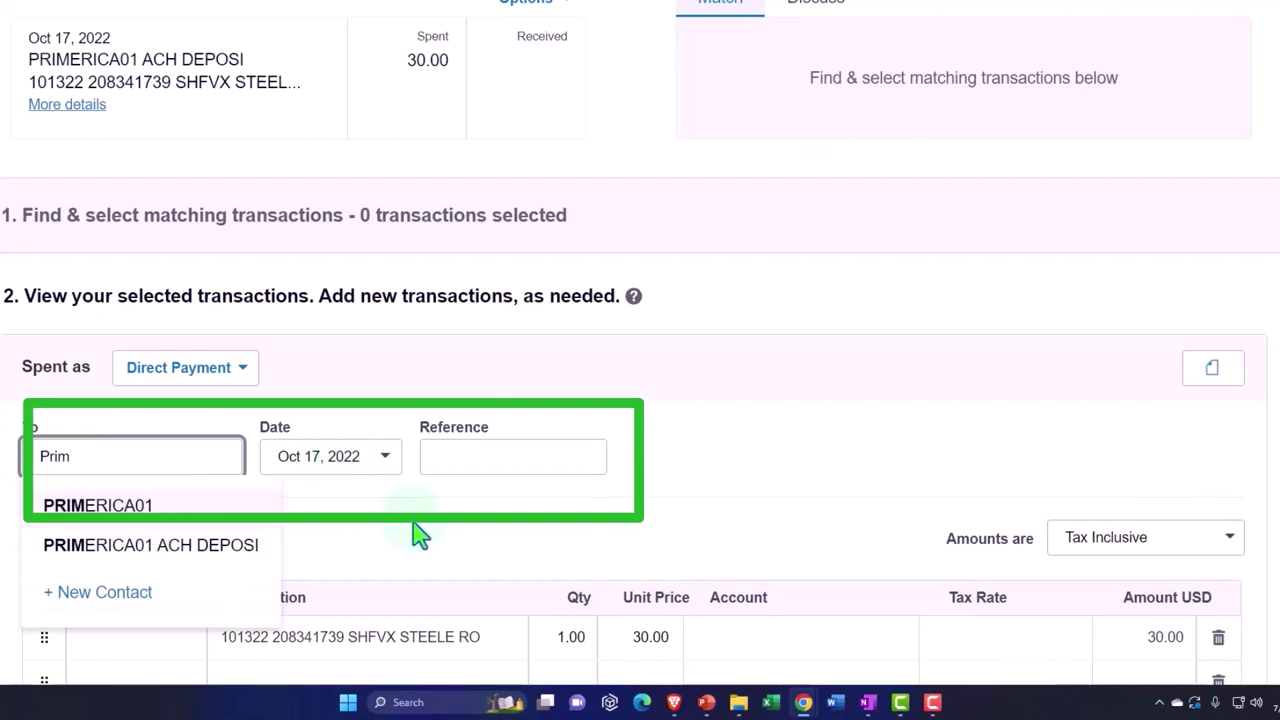
pyautogui.click(172, 550)
pyautogui.press('Tab')
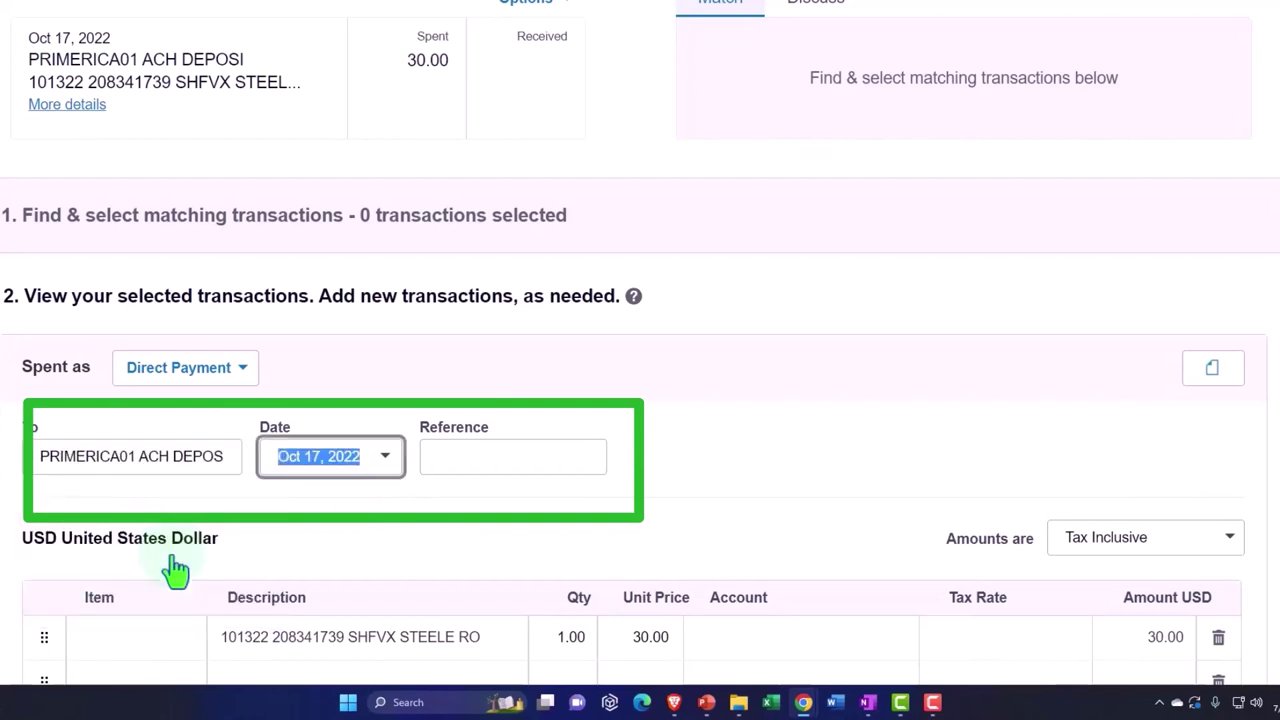
pyautogui.press('Tab')
# Choose Inv Item 1 as the item on the payment's first line.
pyautogui.scroll(-2, 590, 497)
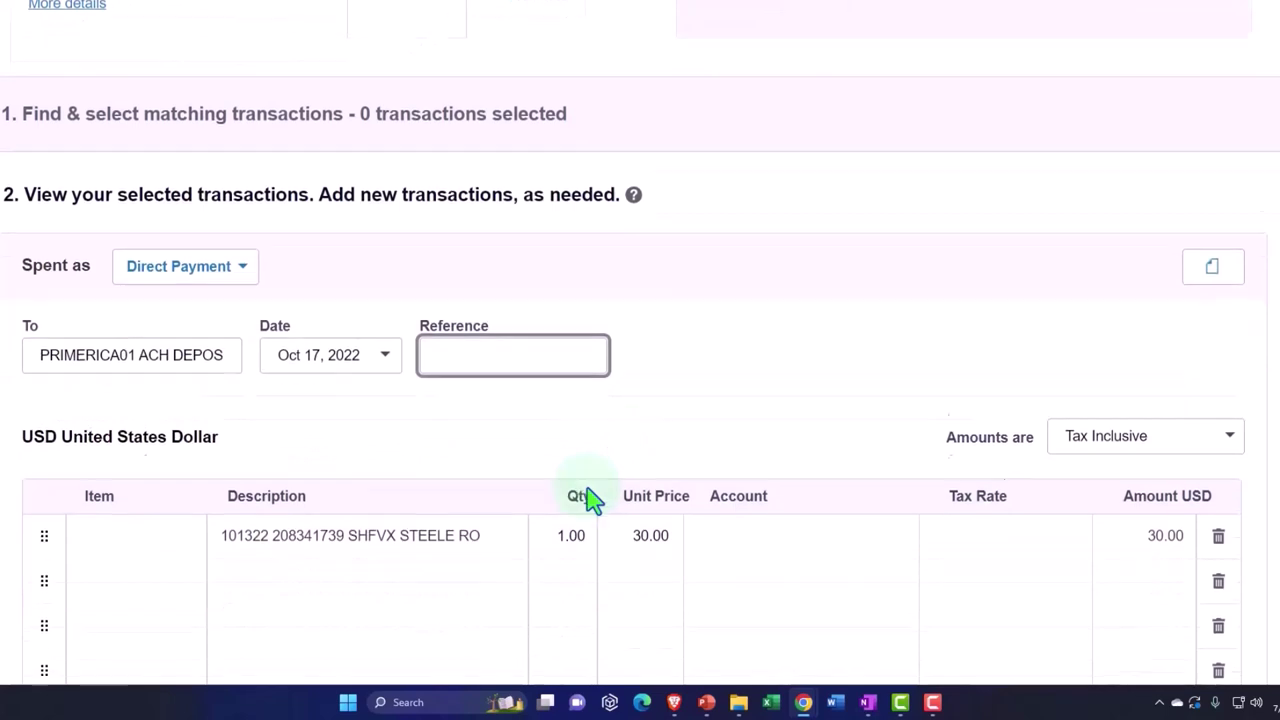
pyautogui.scroll(-1, 590, 497)
pyautogui.click(150, 420)
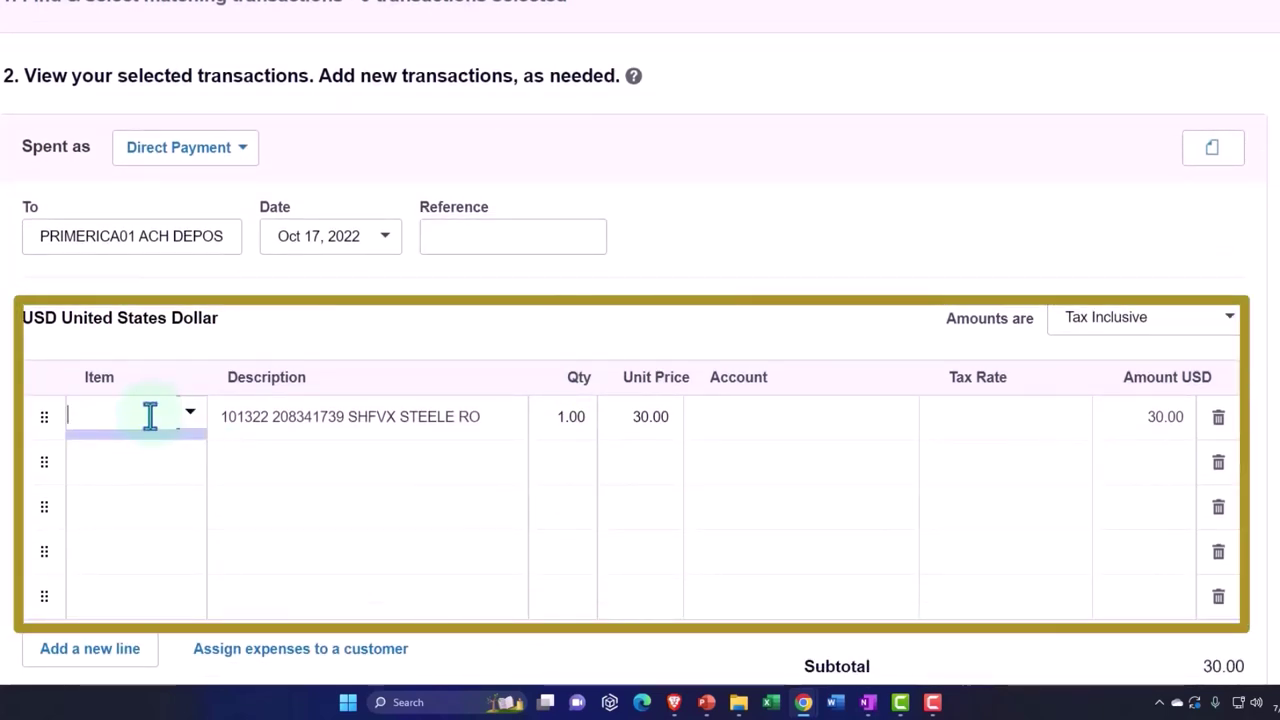
pyautogui.click(190, 418)
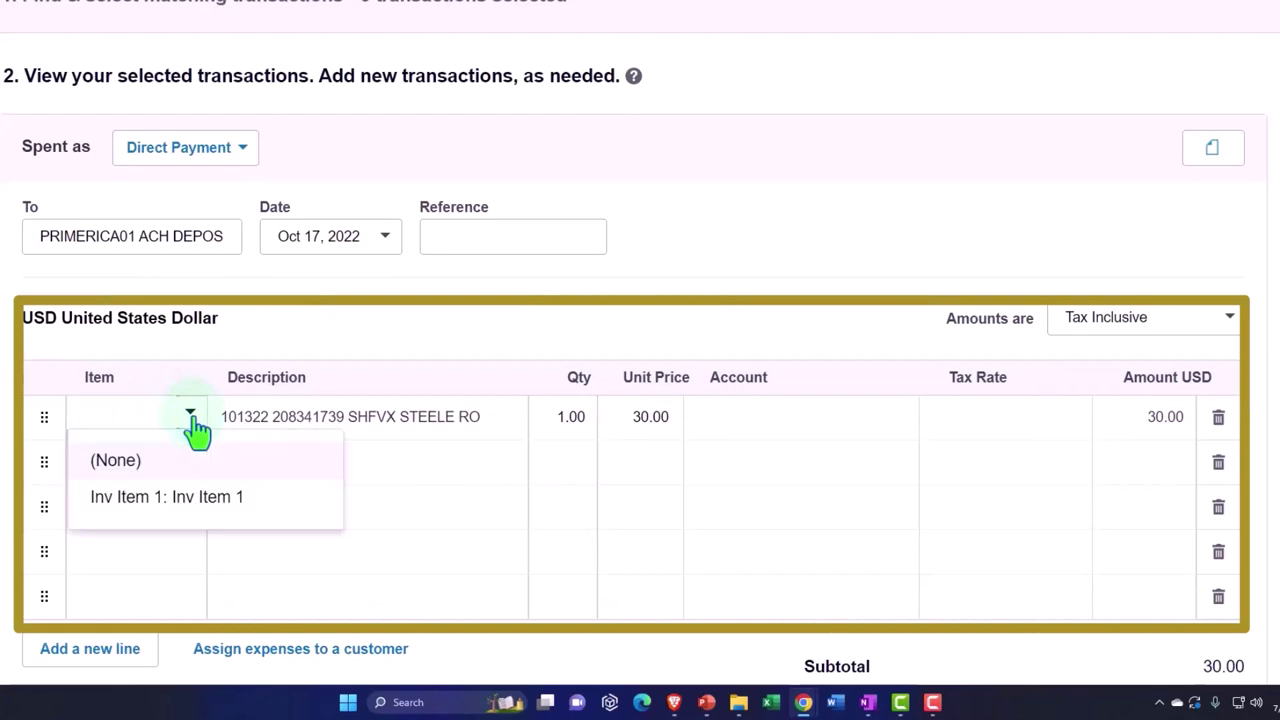
pyautogui.click(191, 503)
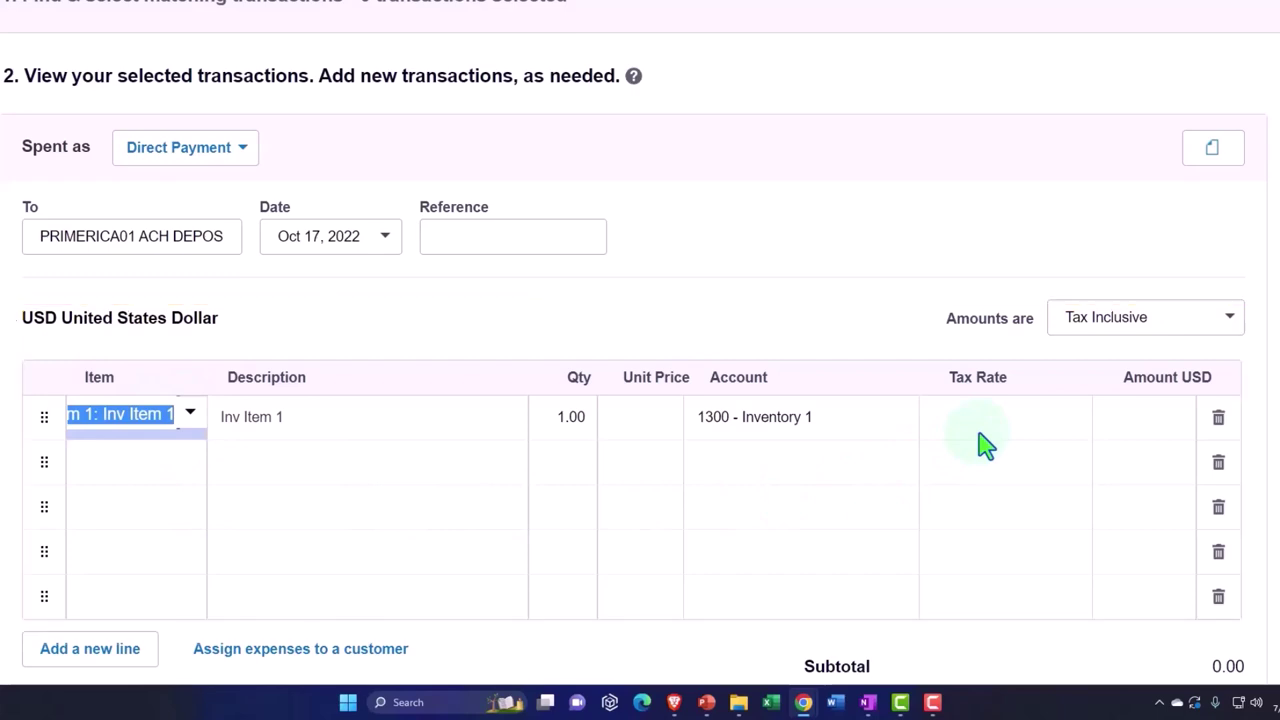
# Set the Inv Item 1 line's unit price to 30, keeping its quantity and account and leaving the tax rate blank.
pyautogui.press('Tab')
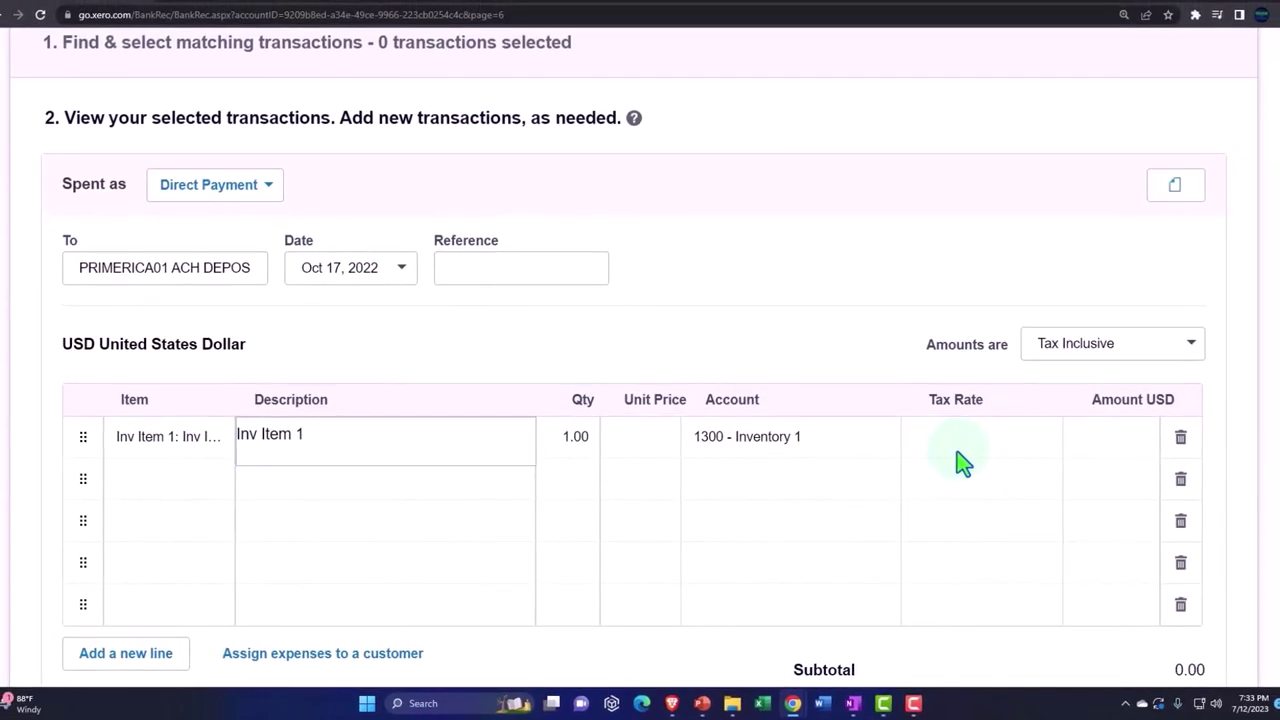
pyautogui.press('Tab')
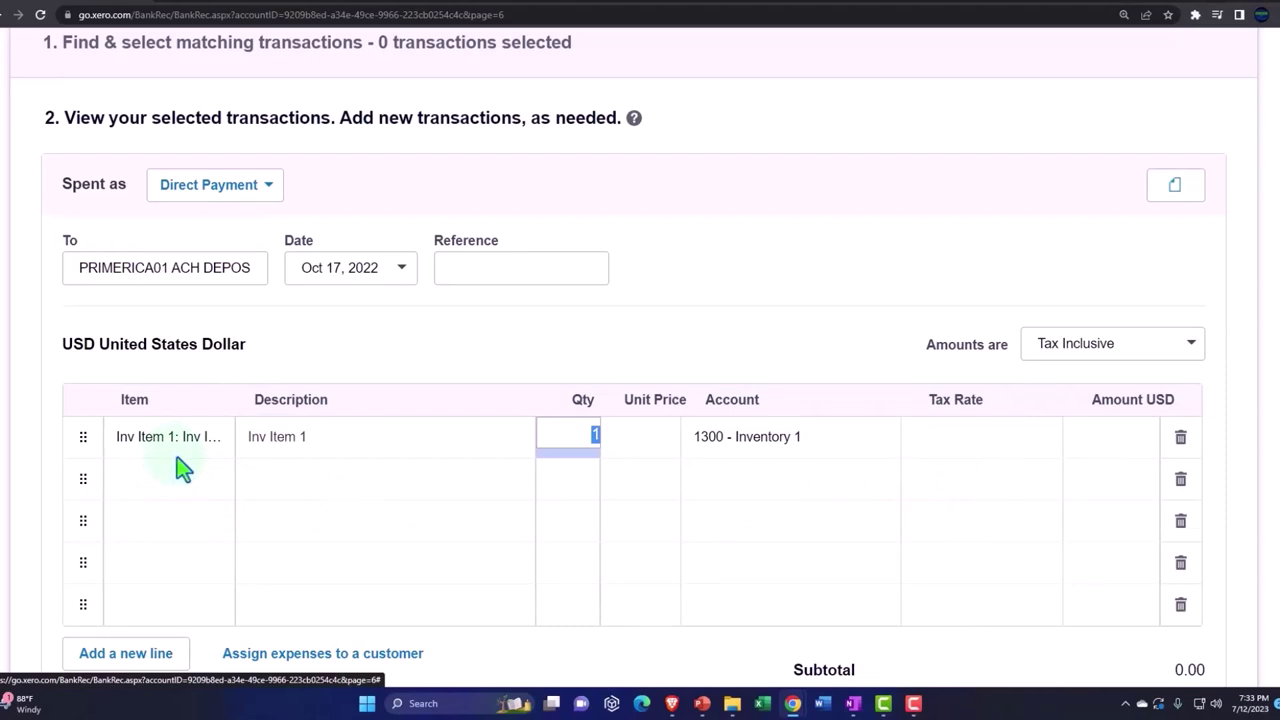
pyautogui.press('Tab')
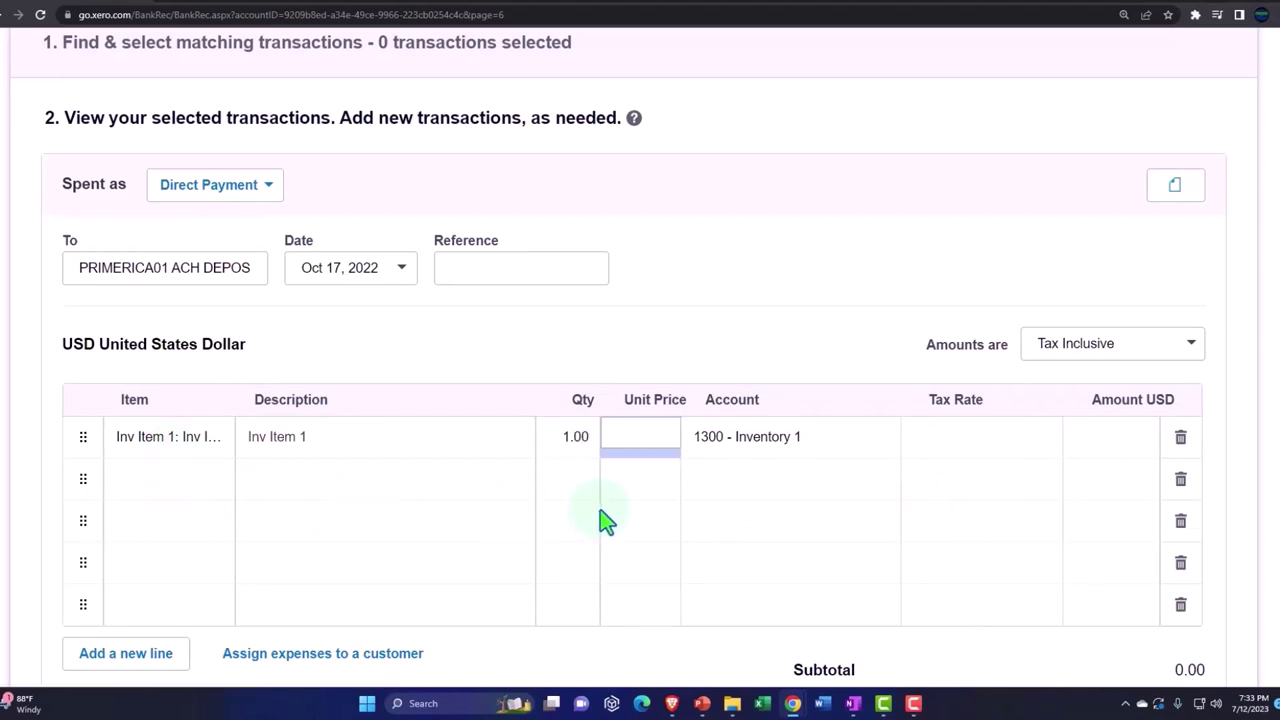
pyautogui.scroll(1, 607, 522)
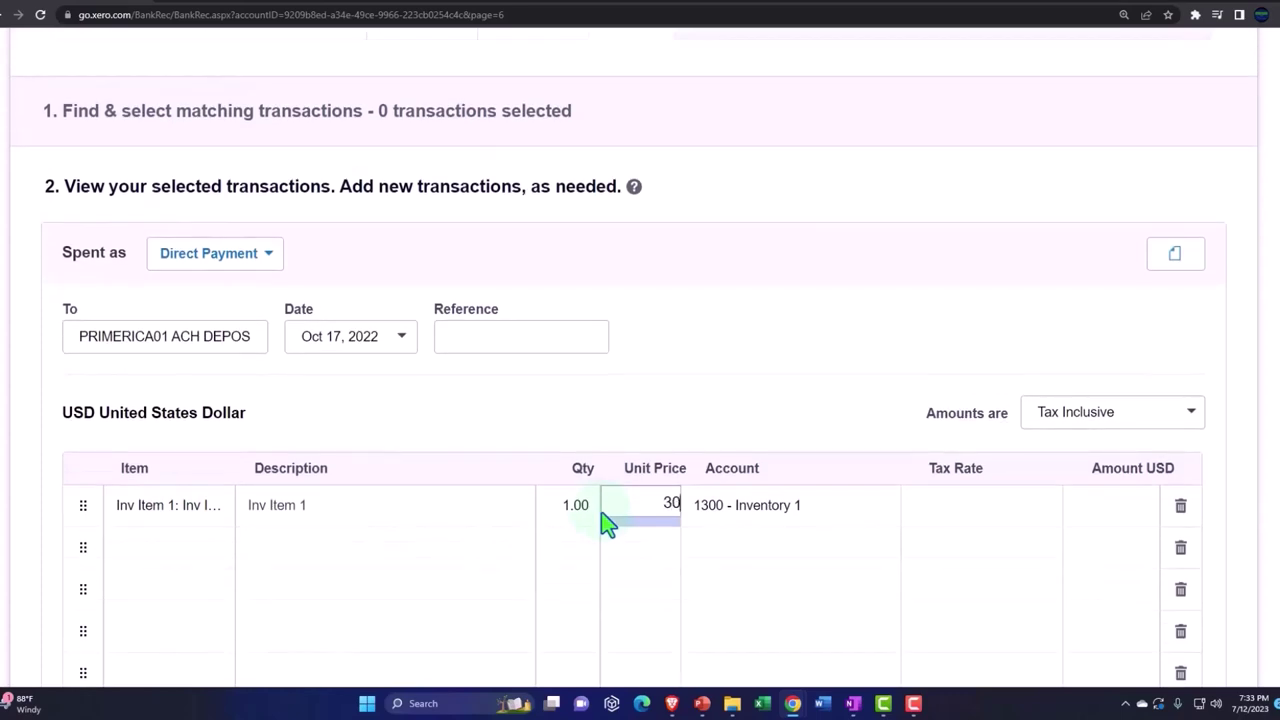
pyautogui.write('30')
pyautogui.press('Tab')
pyautogui.press('Tab')
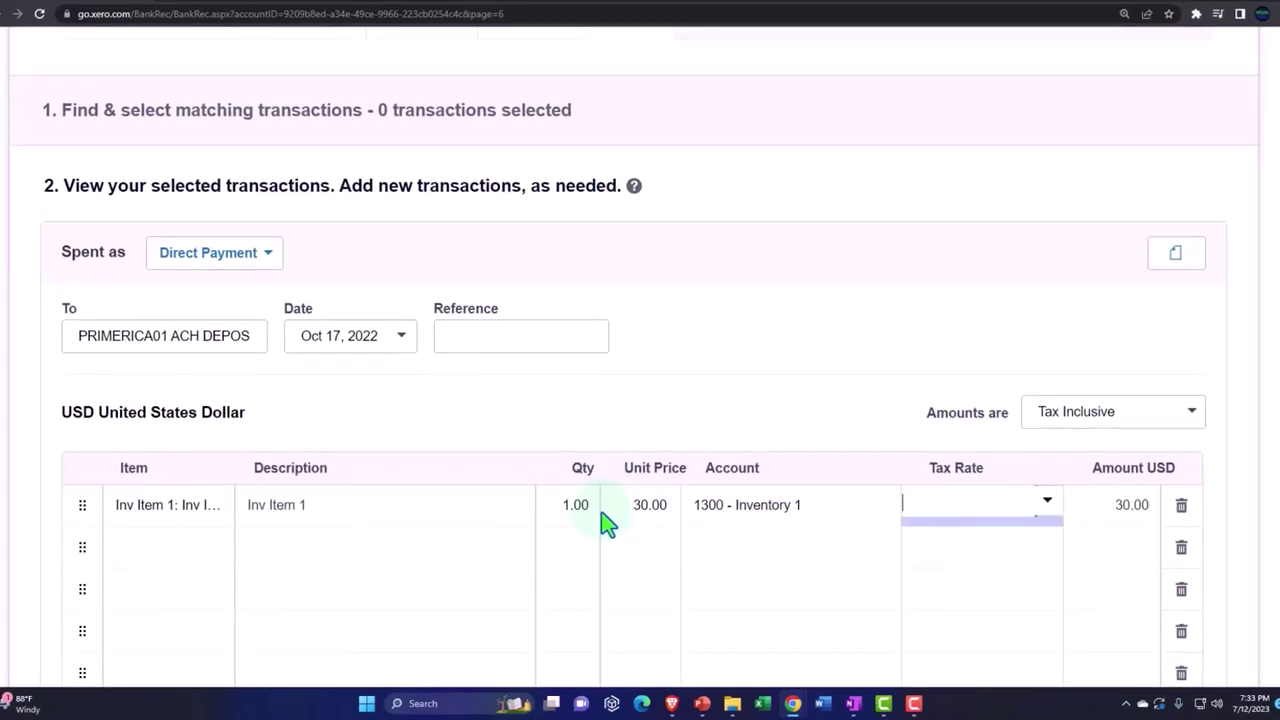
pyautogui.press('Tab')
pyautogui.press('Tab')
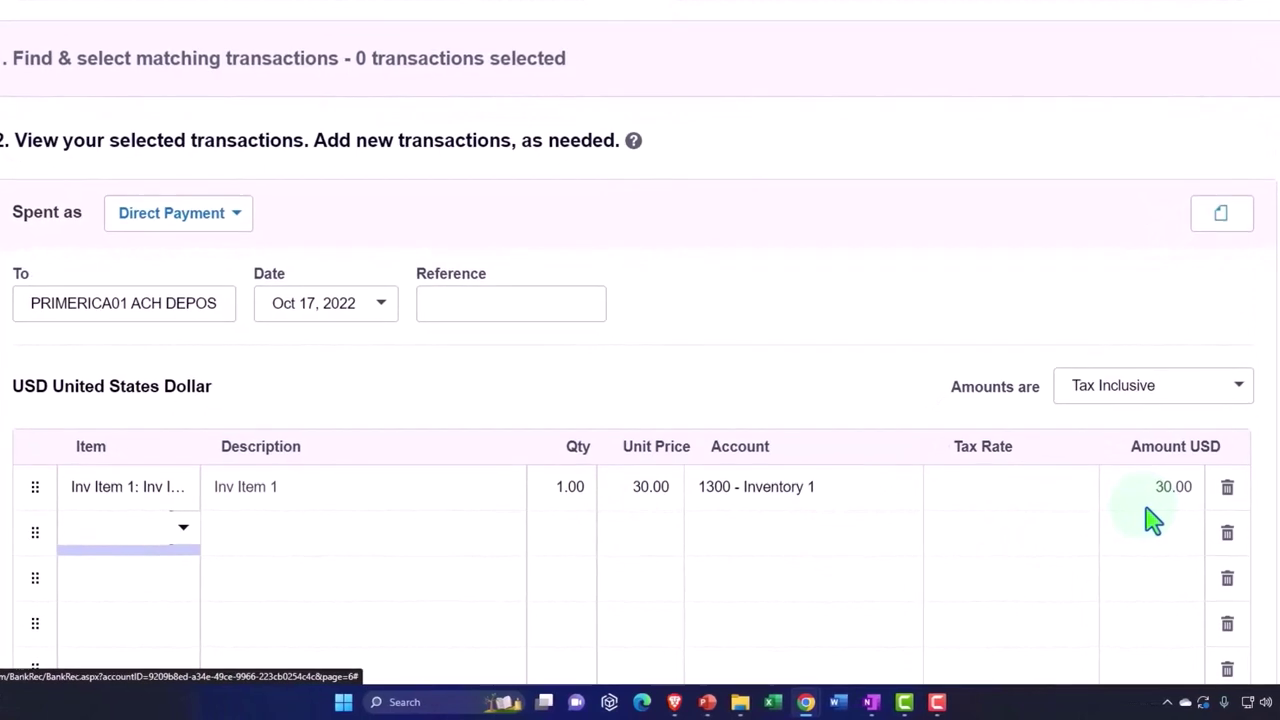
# Leave the bank reconciliation, go to the products and services list, and open Inv Item 1.
pyautogui.scroll(-1, 1147, 520)
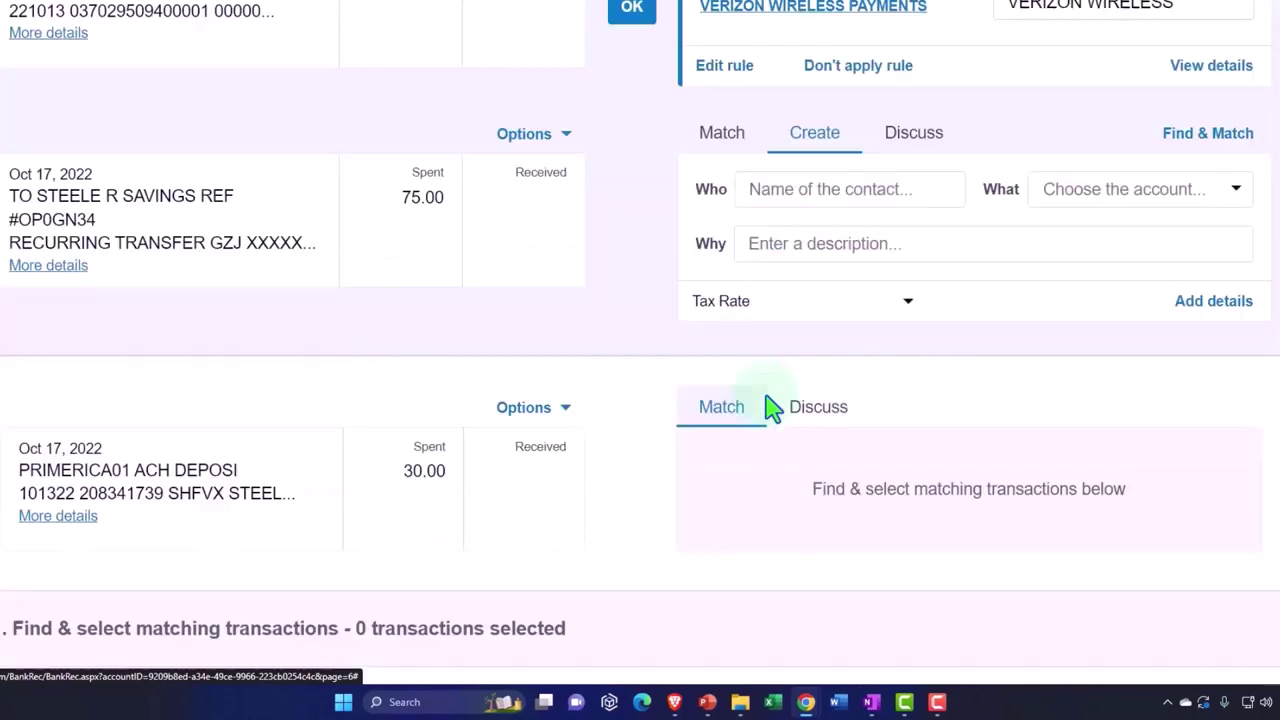
pyautogui.scroll(15, 773, 408)
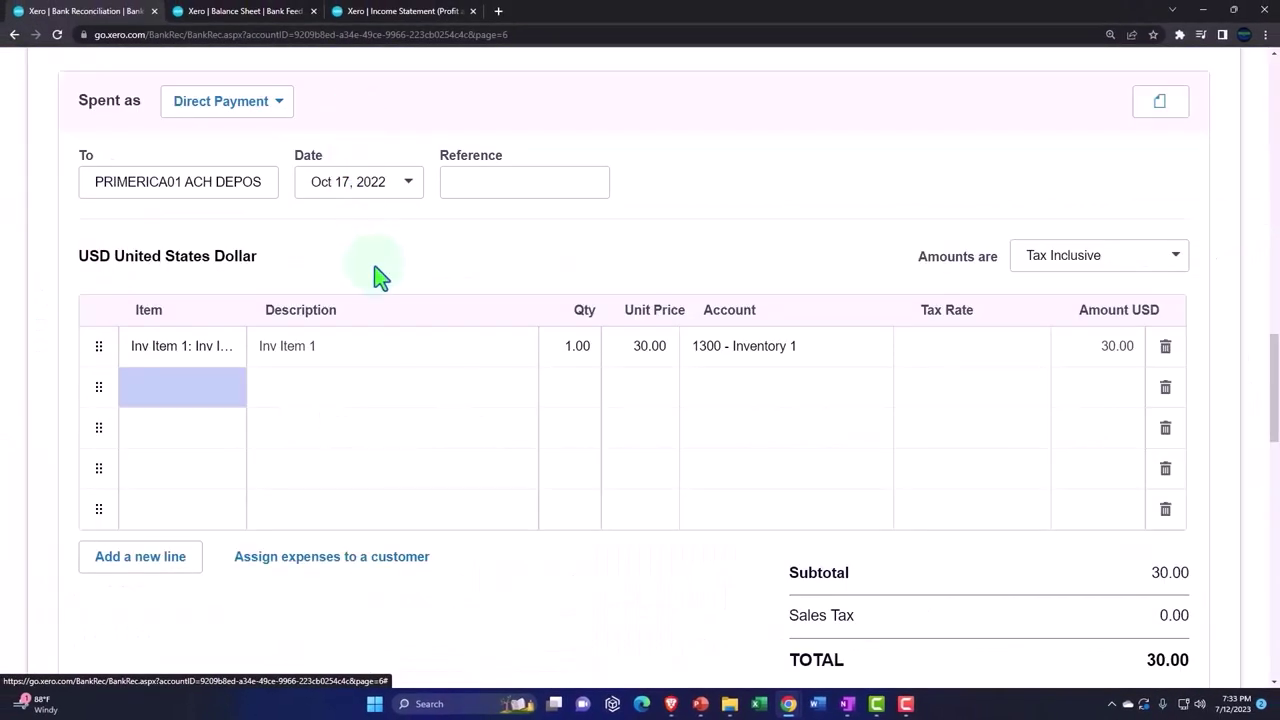
pyautogui.scroll(15, 312, 95)
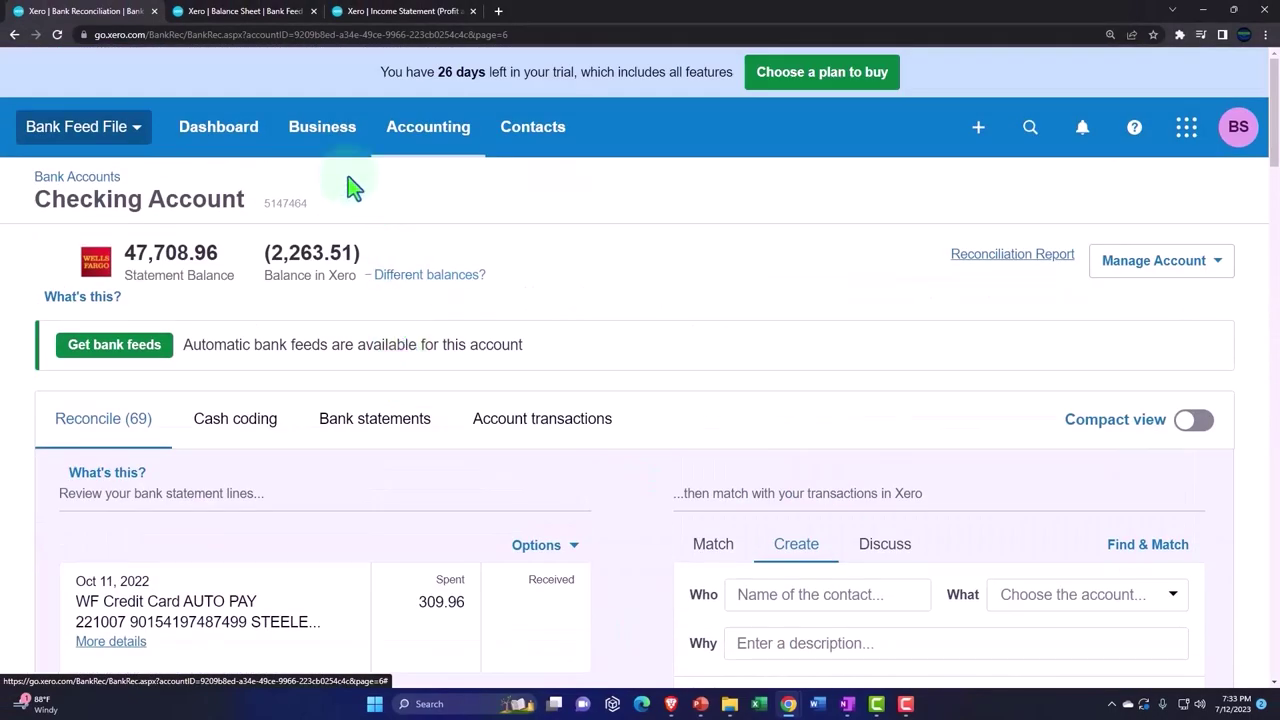
pyautogui.click(322, 126)
pyautogui.scroll(-2, 337, 330)
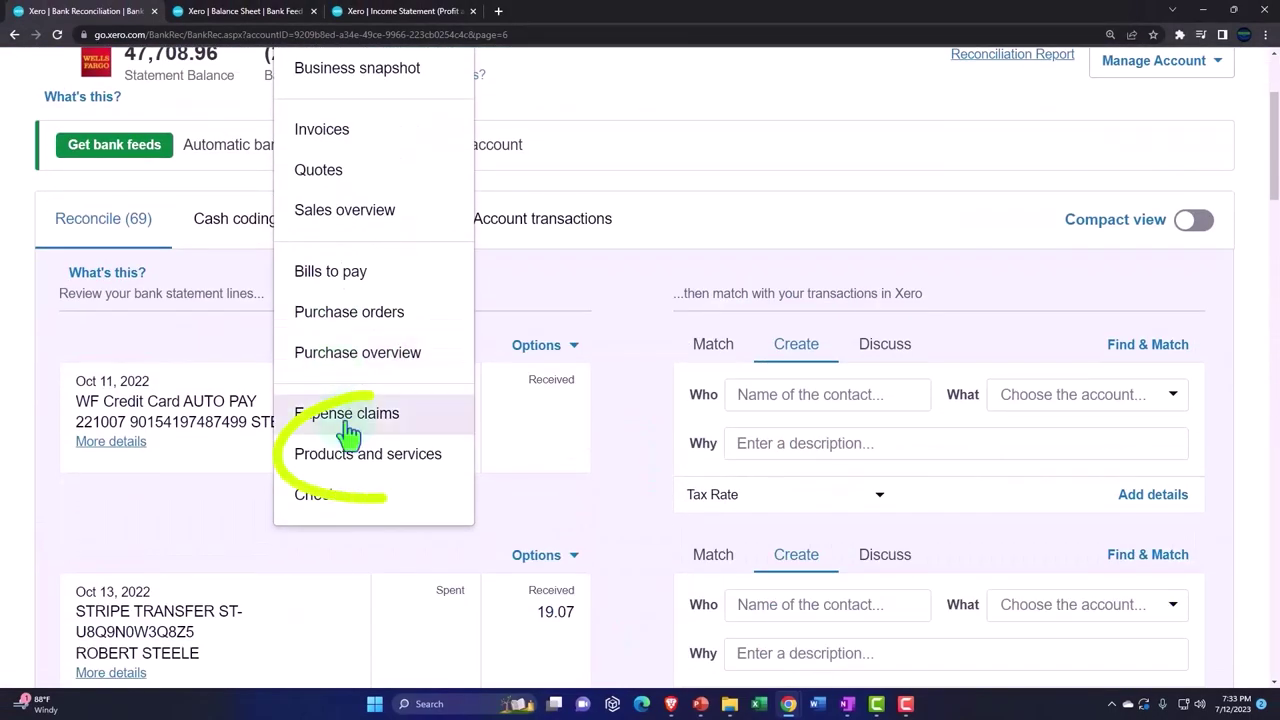
pyautogui.click(350, 455)
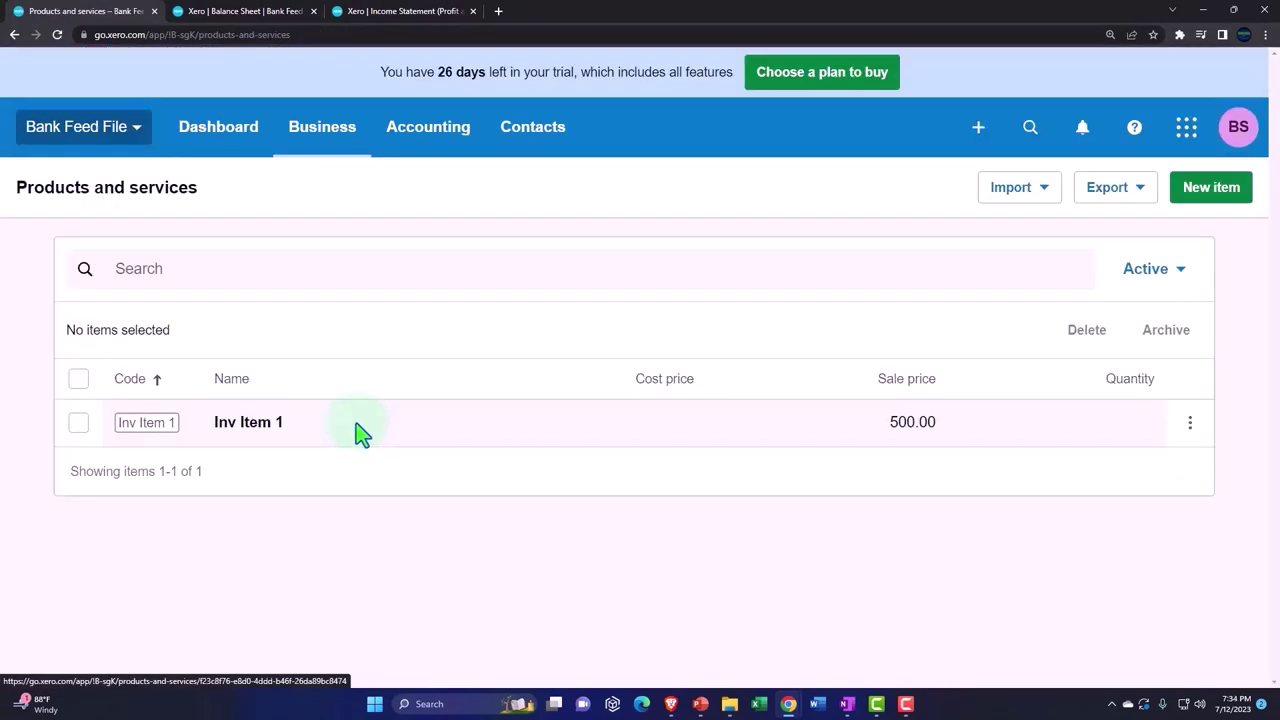
pyautogui.click(1190, 423)
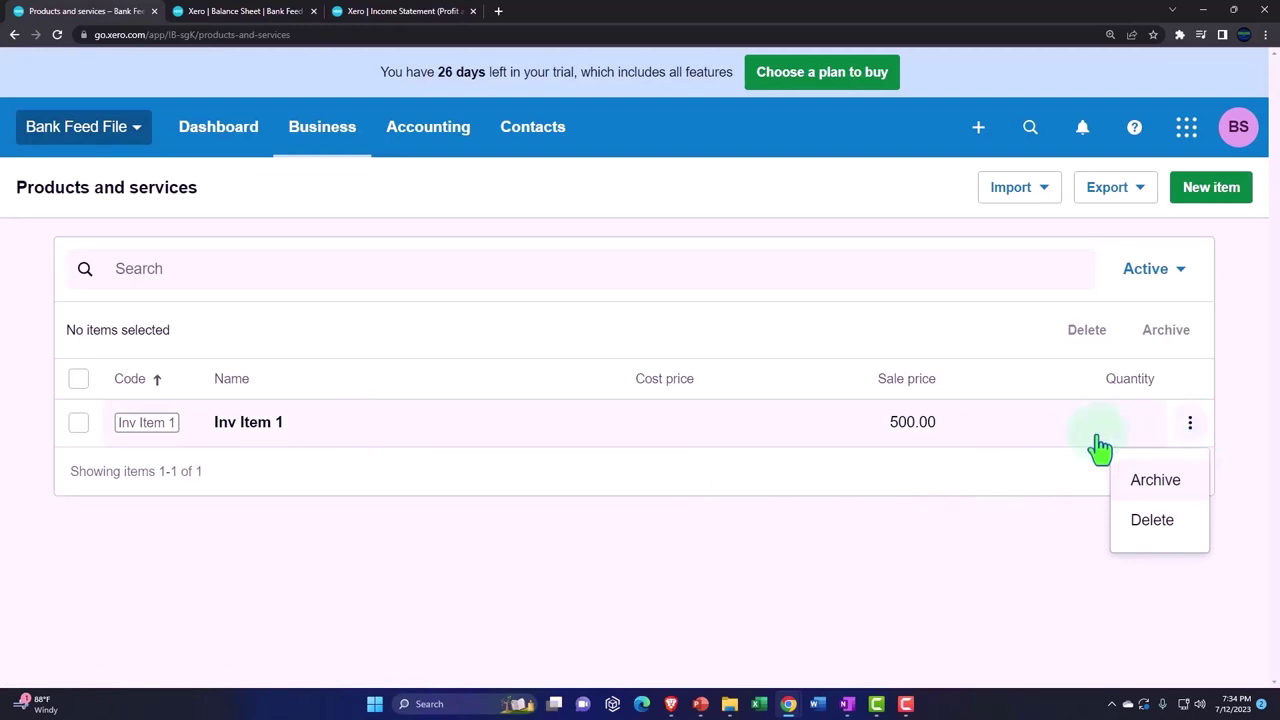
pyautogui.click(242, 444)
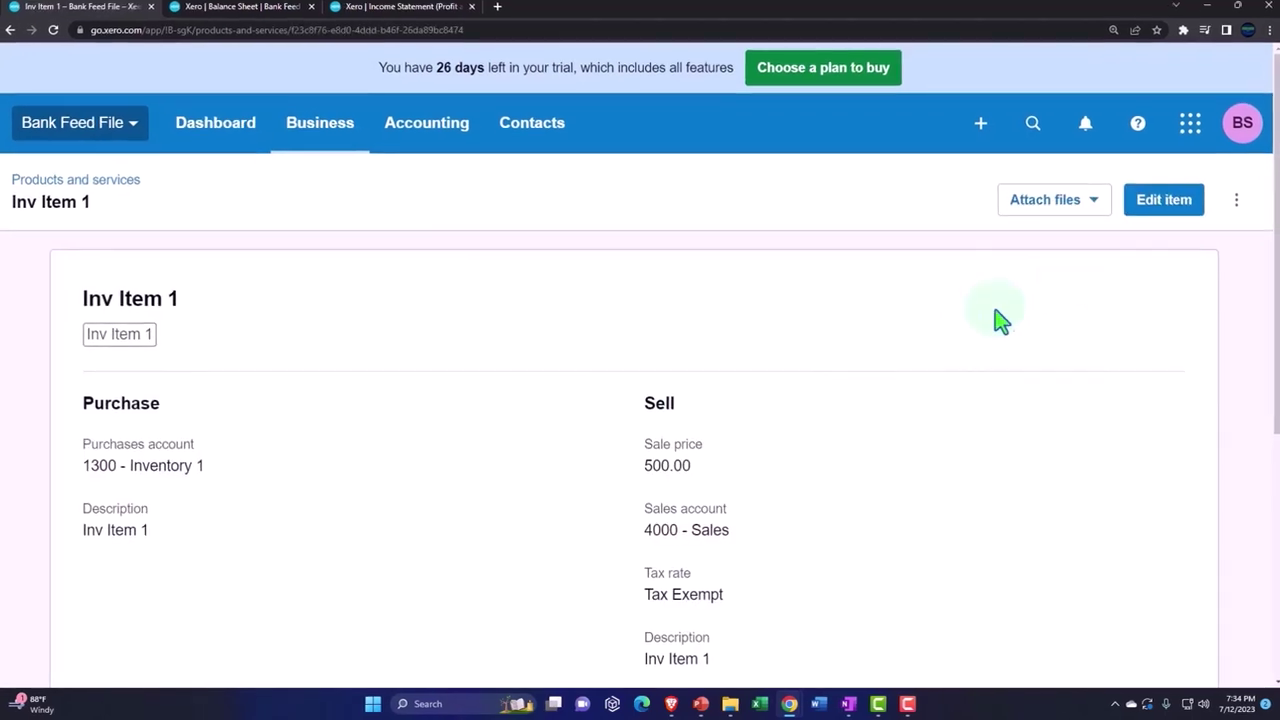
# Edit Inv Item 1 to set its purchase cost price to 30, and save the item.
pyautogui.click(1176, 210)
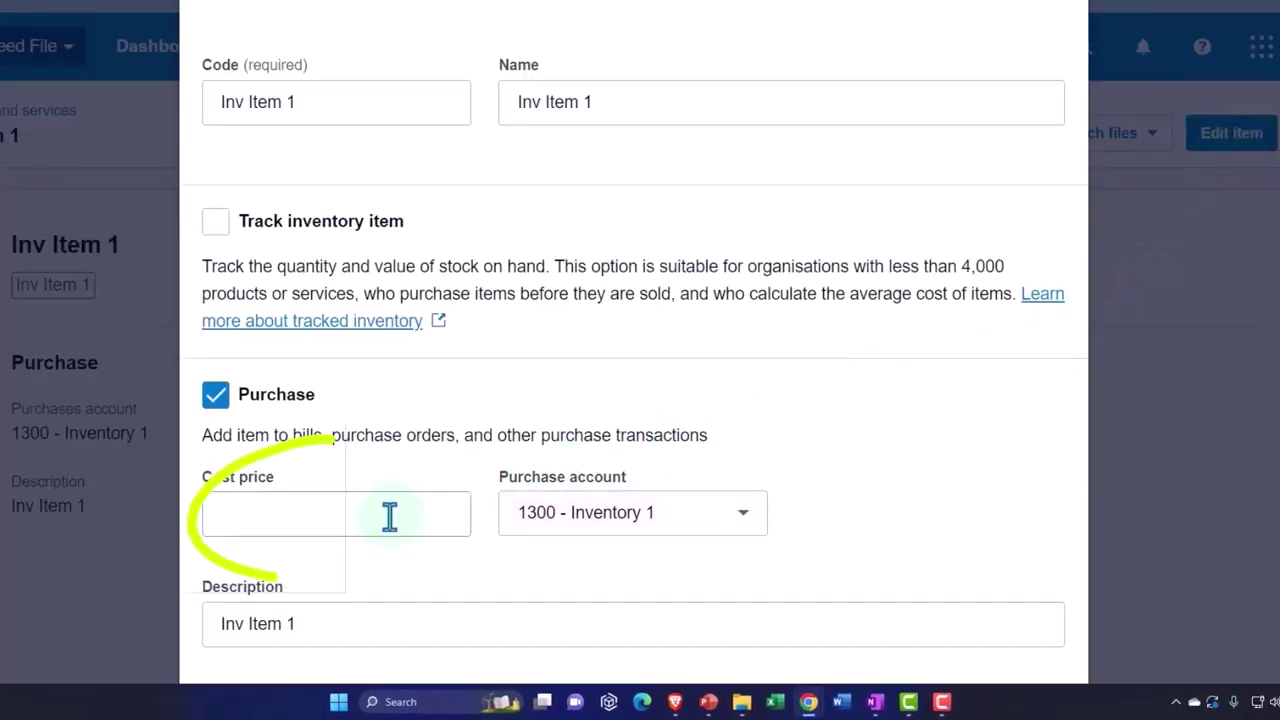
pyautogui.click(390, 516)
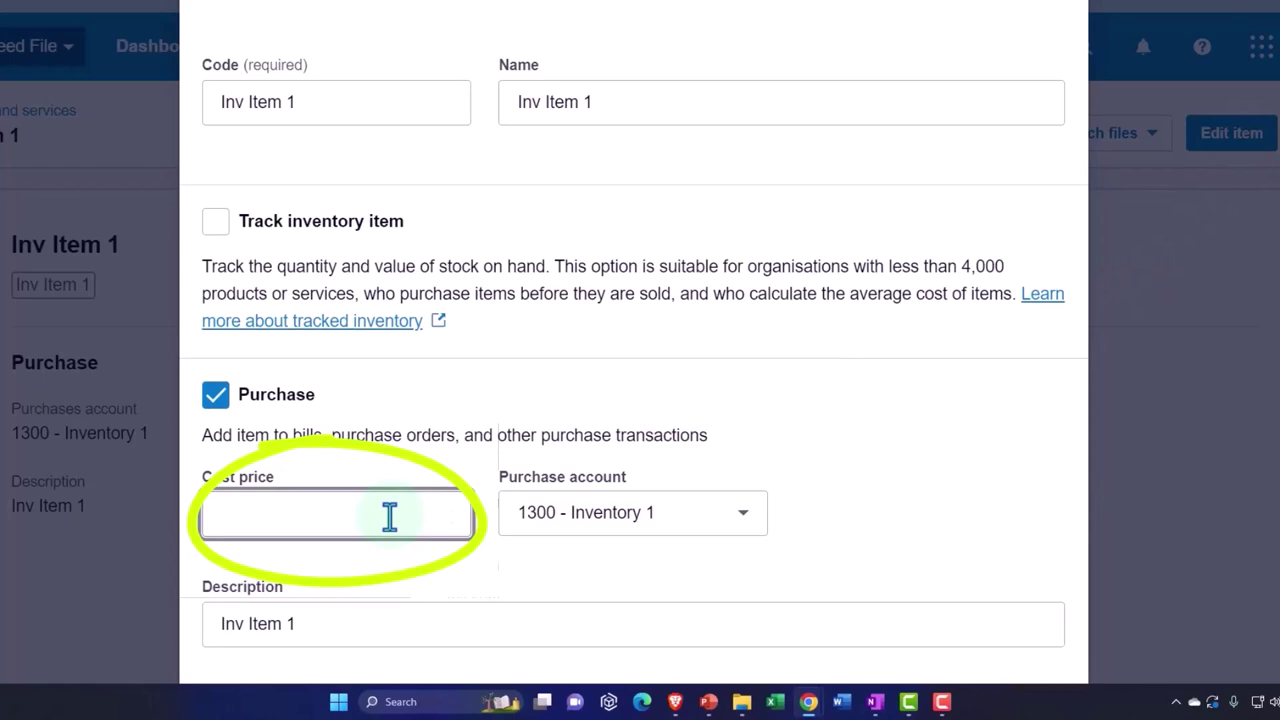
pyautogui.write('30')
pyautogui.press('Tab')
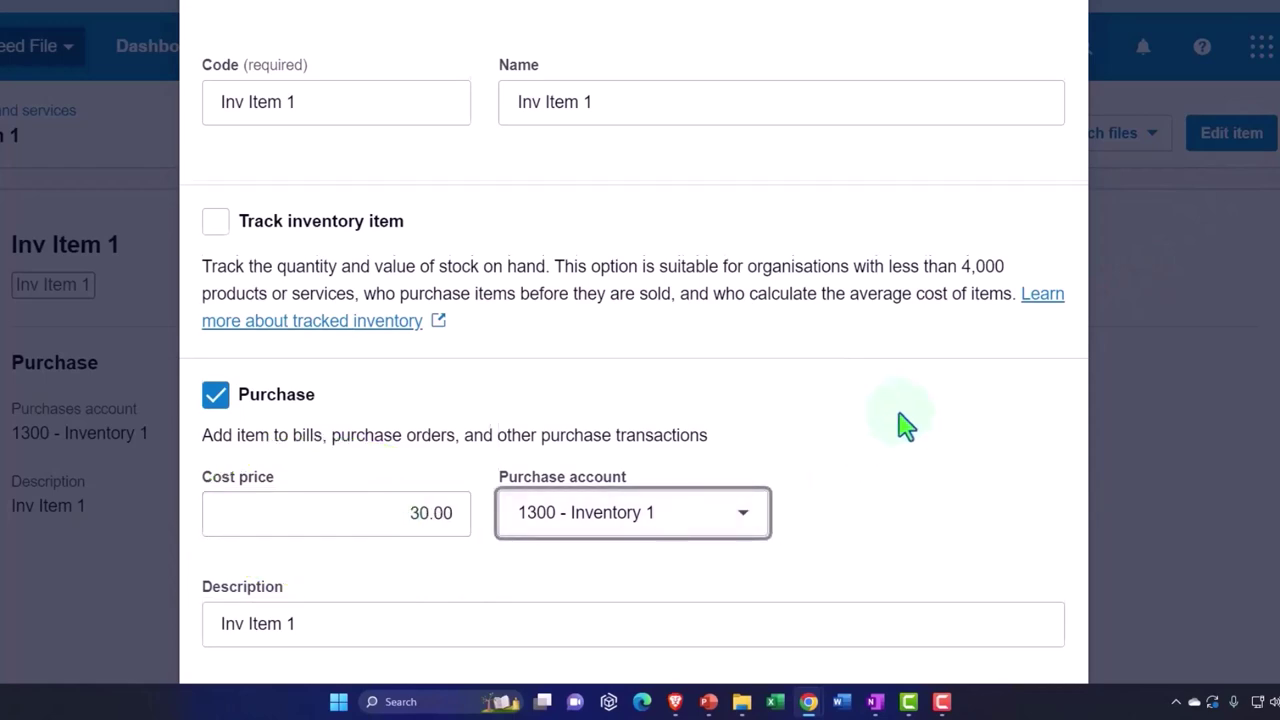
pyautogui.scroll(-5, 905, 425)
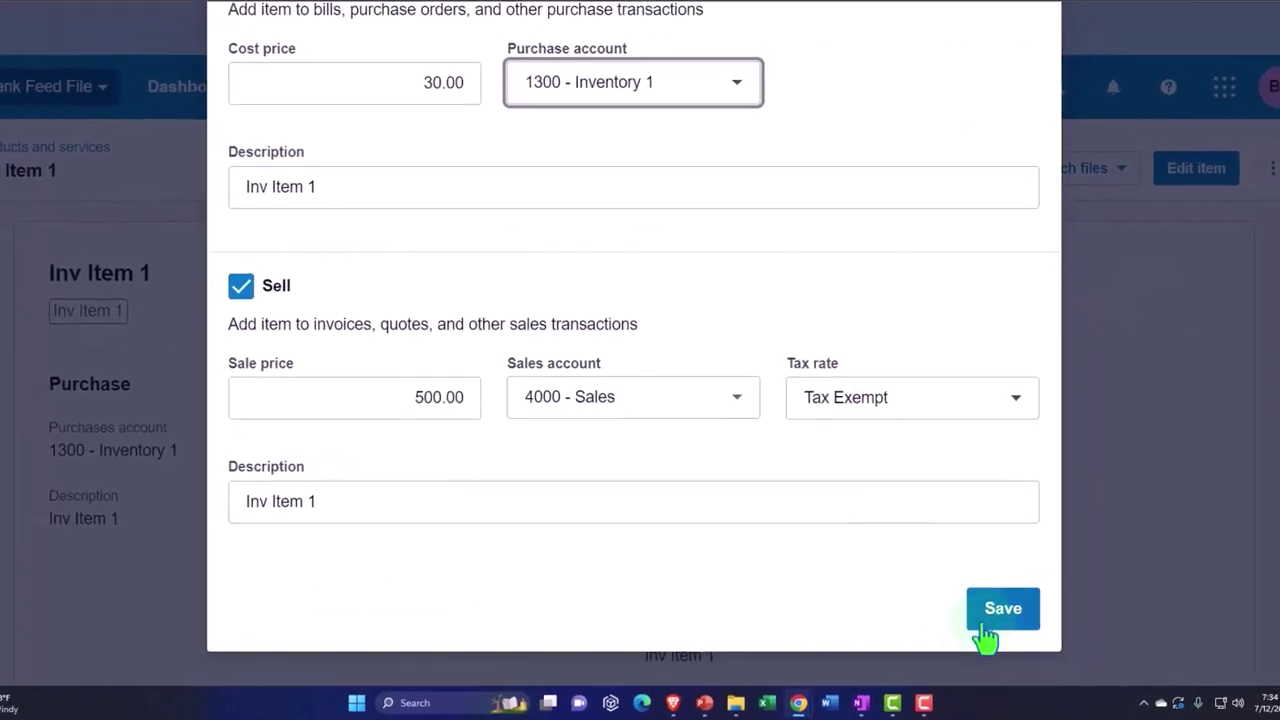
pyautogui.click(988, 622)
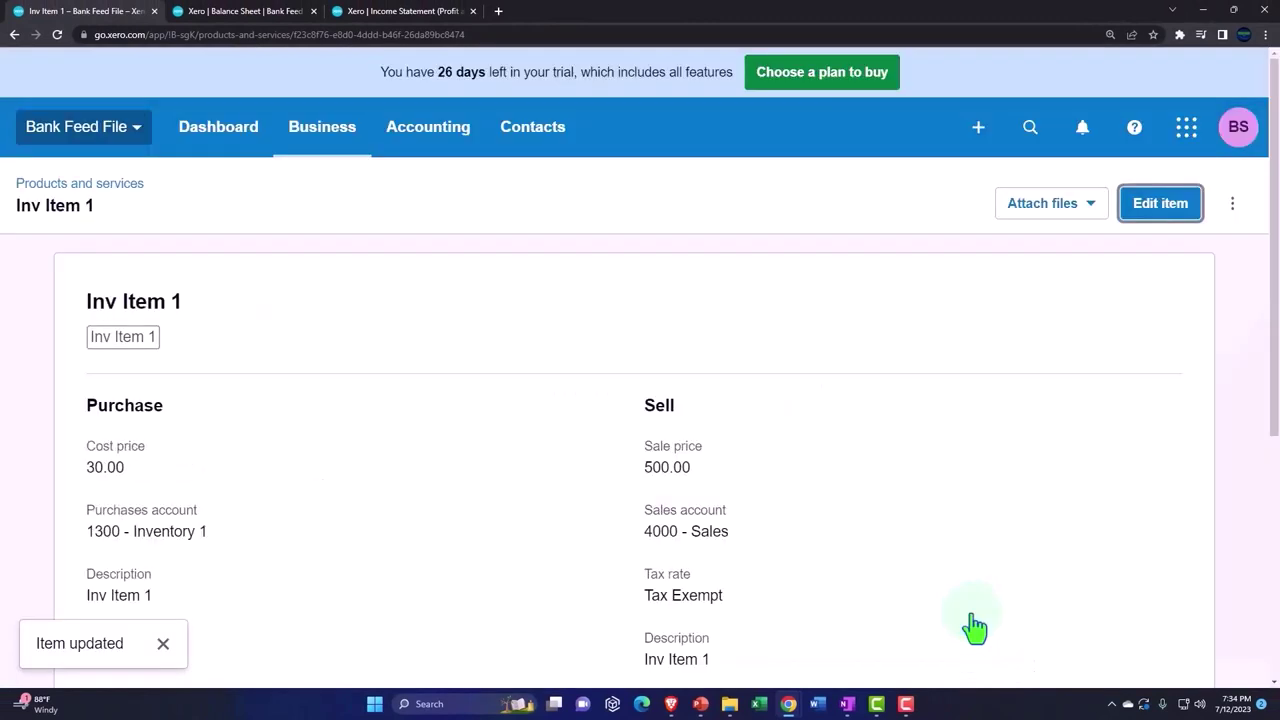
# Go to the bank accounts, open the Checking Account's transactions, and switch to its list of statement lines awaiting reconciliation.
pyautogui.click(437, 150)
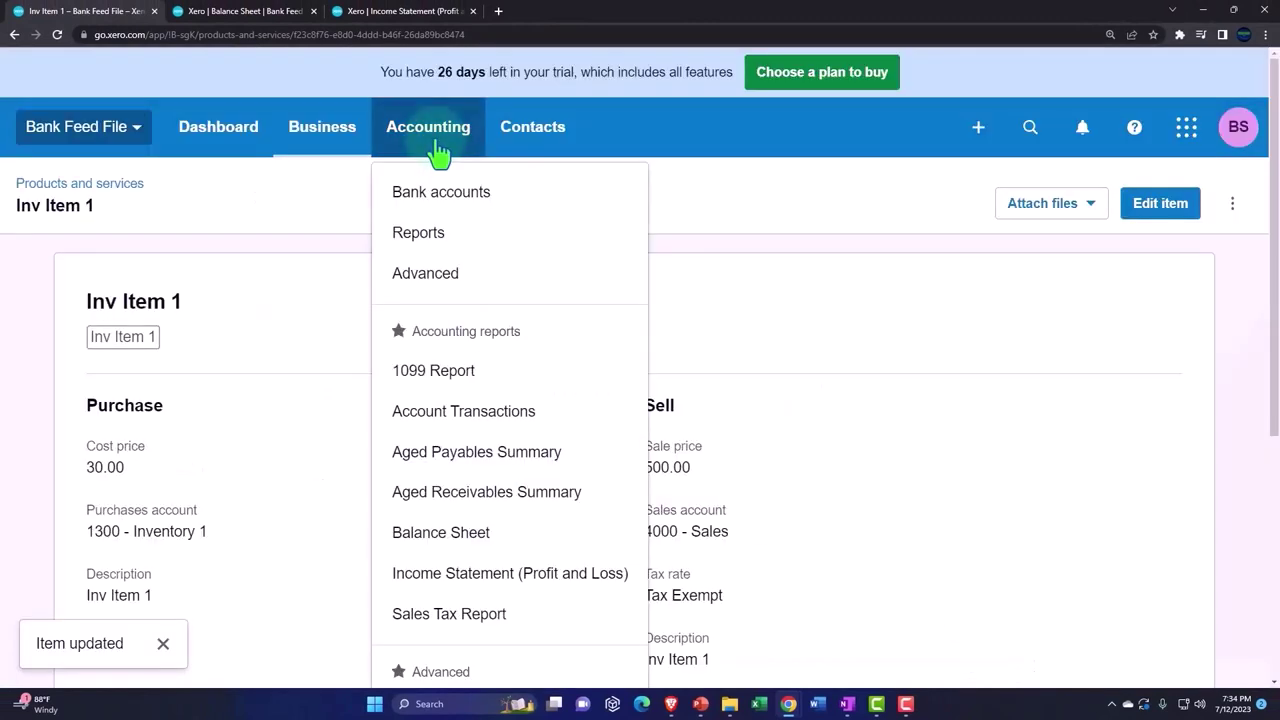
pyautogui.click(441, 192)
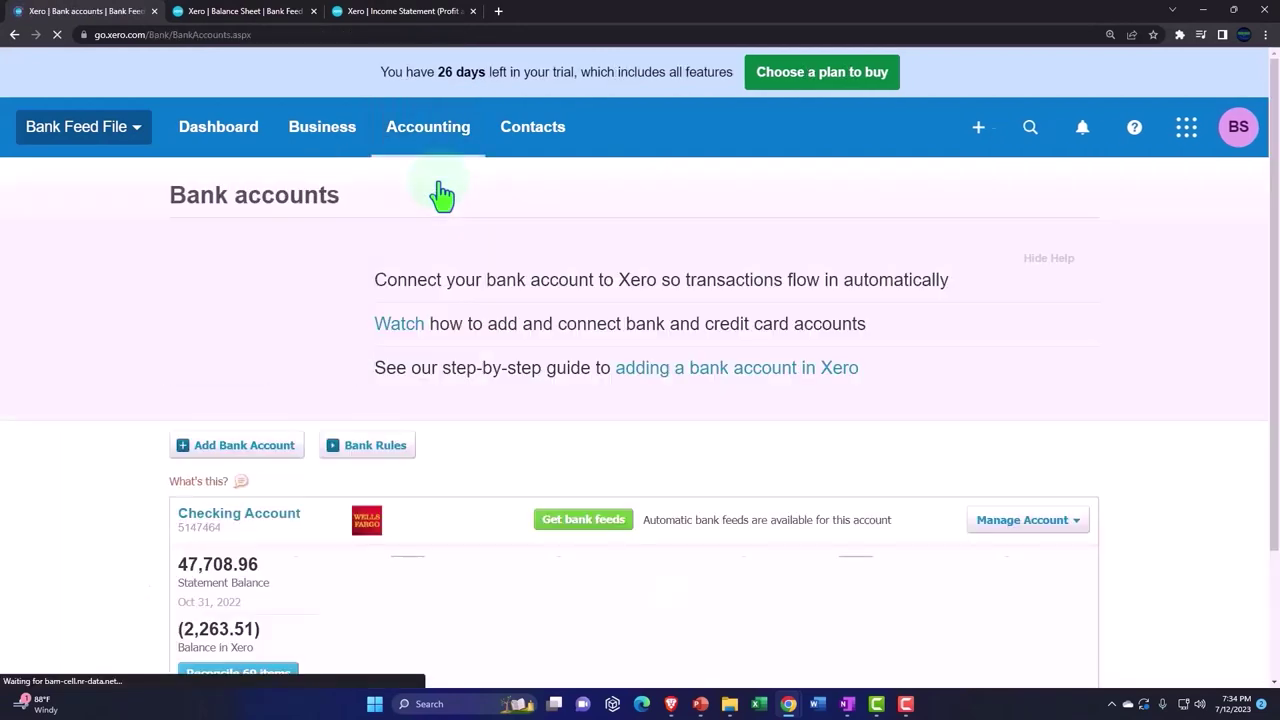
pyautogui.scroll(-2, 843, 381)
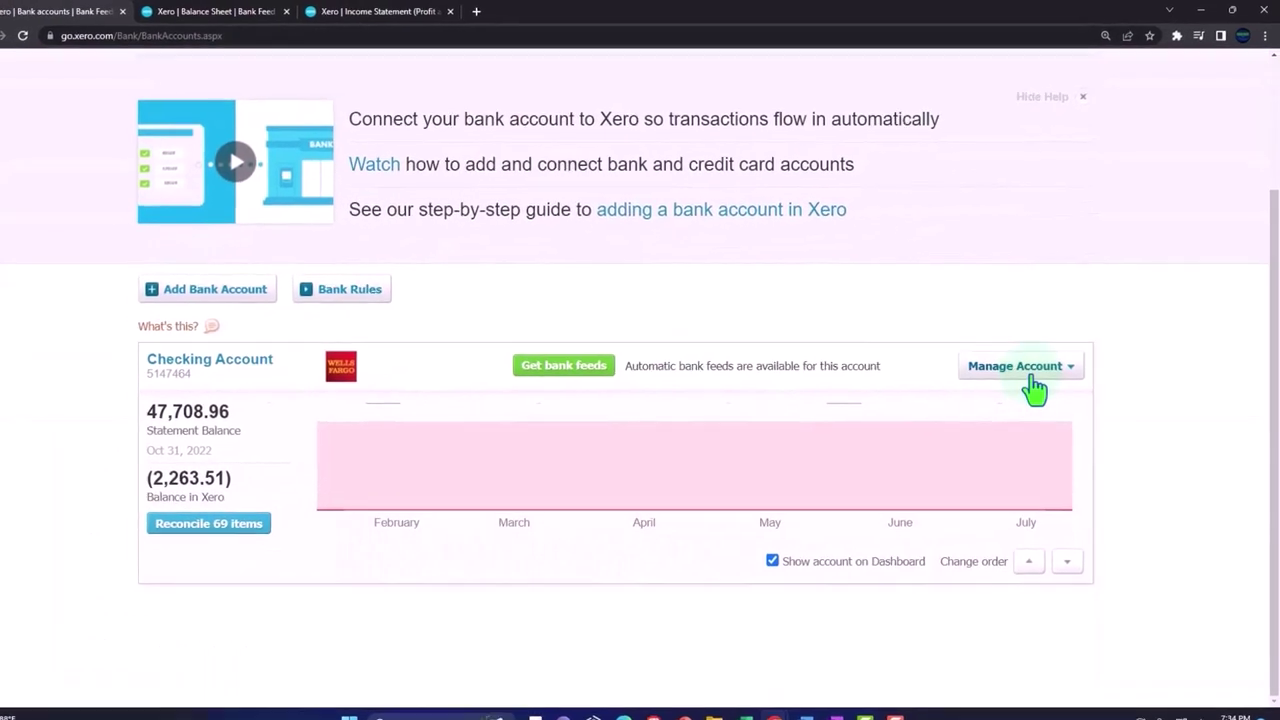
pyautogui.click(1028, 378)
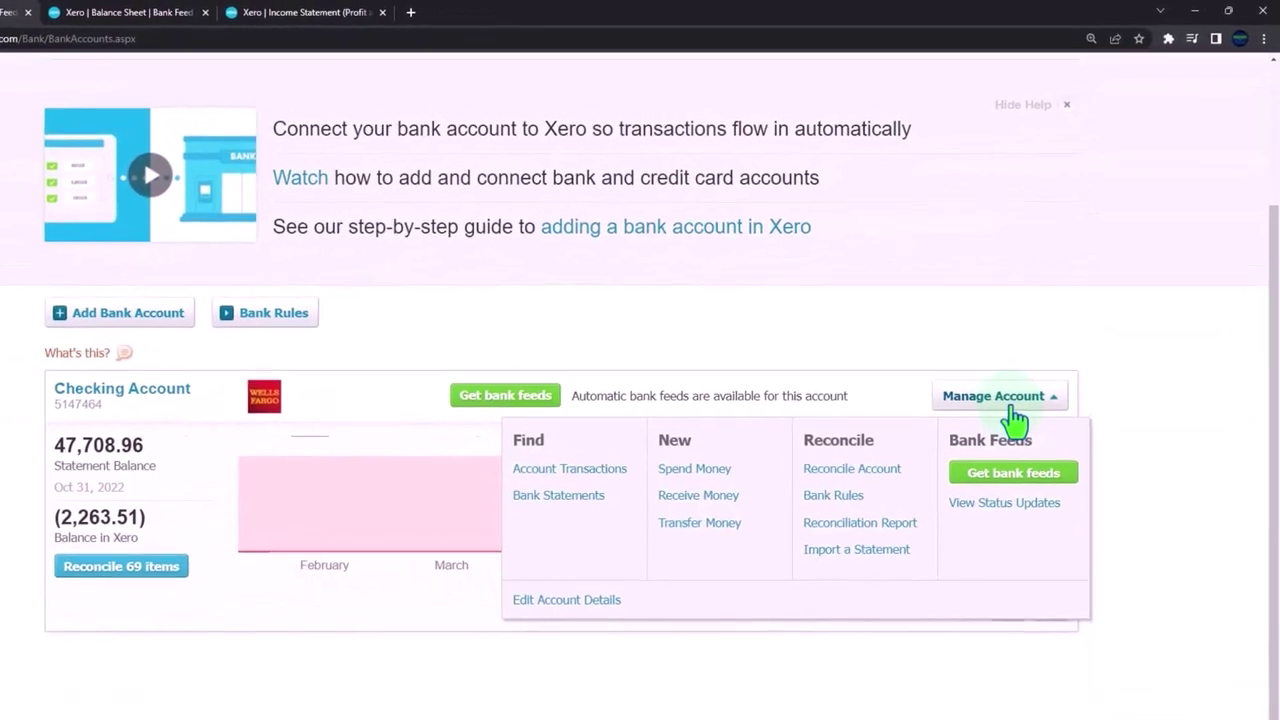
pyautogui.click(656, 433)
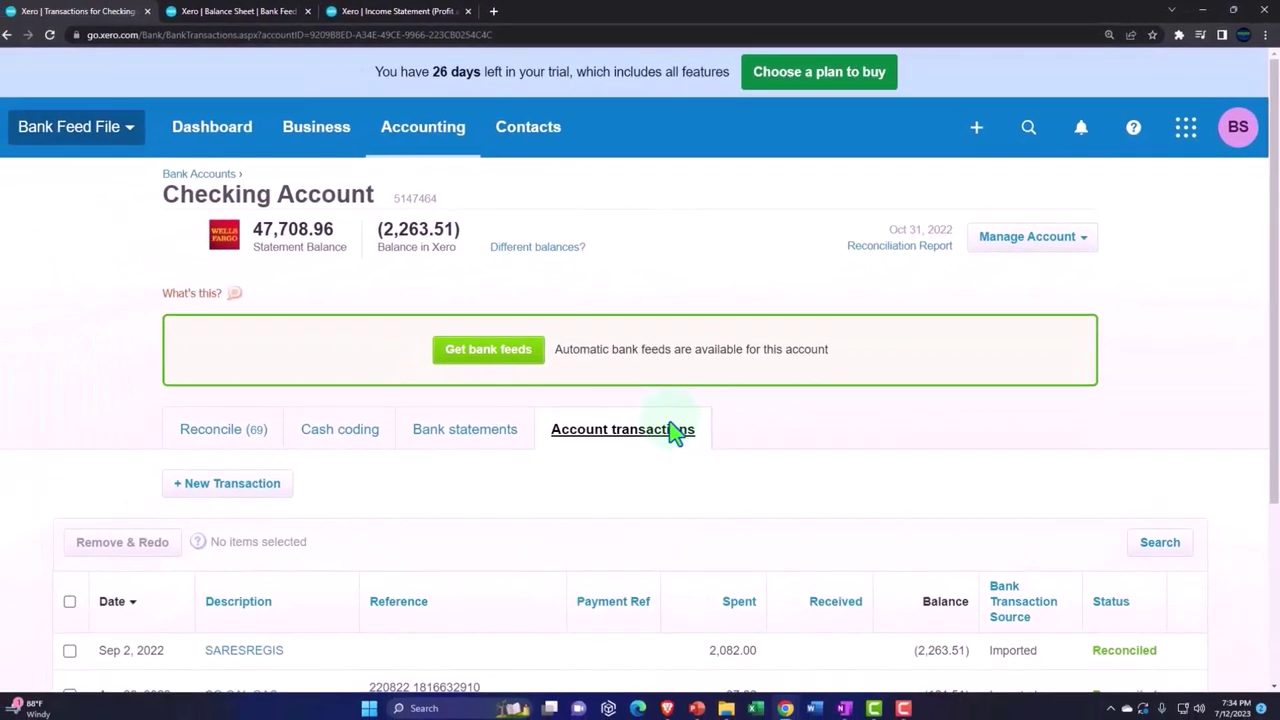
pyautogui.scroll(-3, 672, 430)
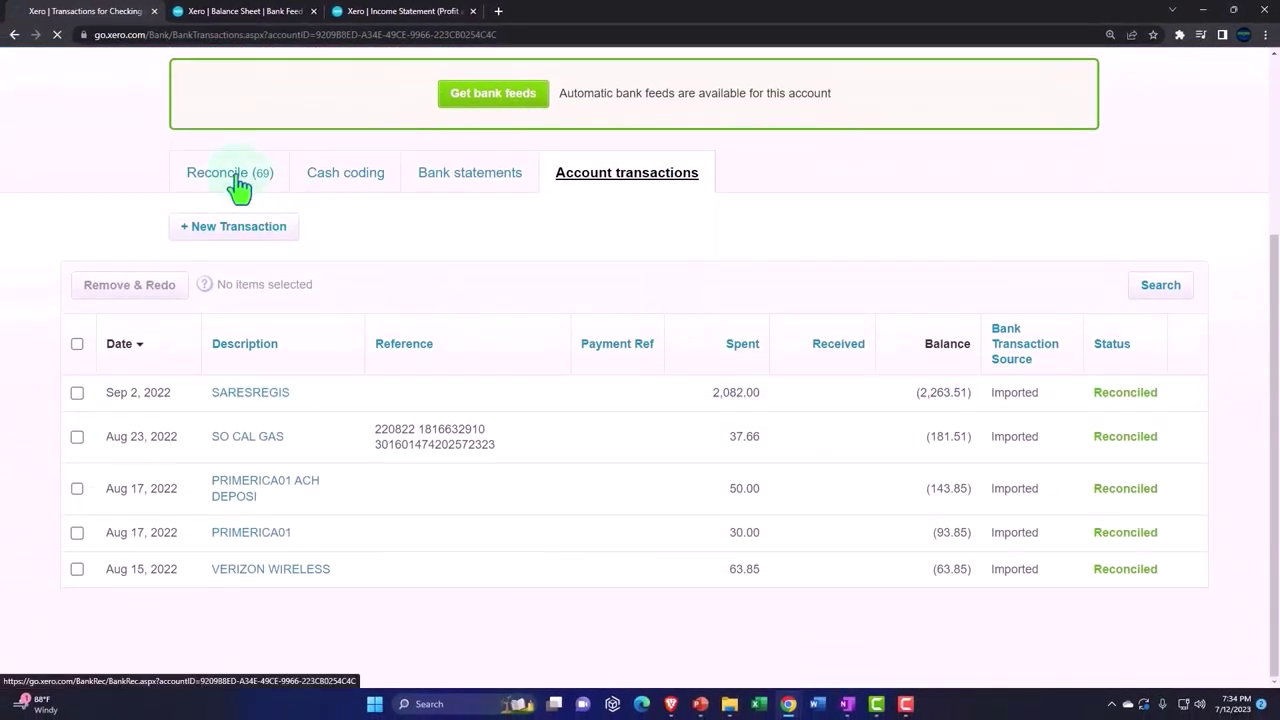
pyautogui.click(240, 186)
# Open the detailed transaction form for the Oct 17, 2022 PRIMERICA01 ACH DEPOSI statement line with 30.00 spent.
pyautogui.scroll(-3, 630, 380)
pyautogui.scroll(-20, 632, 380)
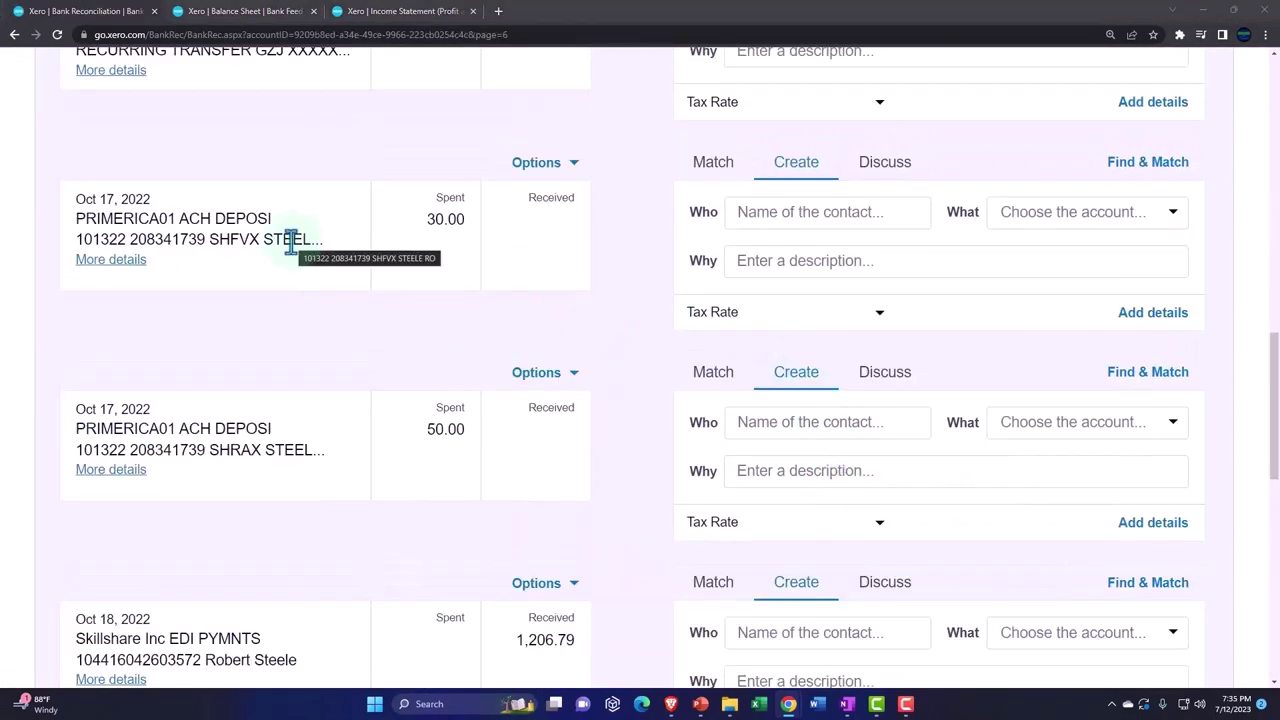
pyautogui.click(1153, 318)
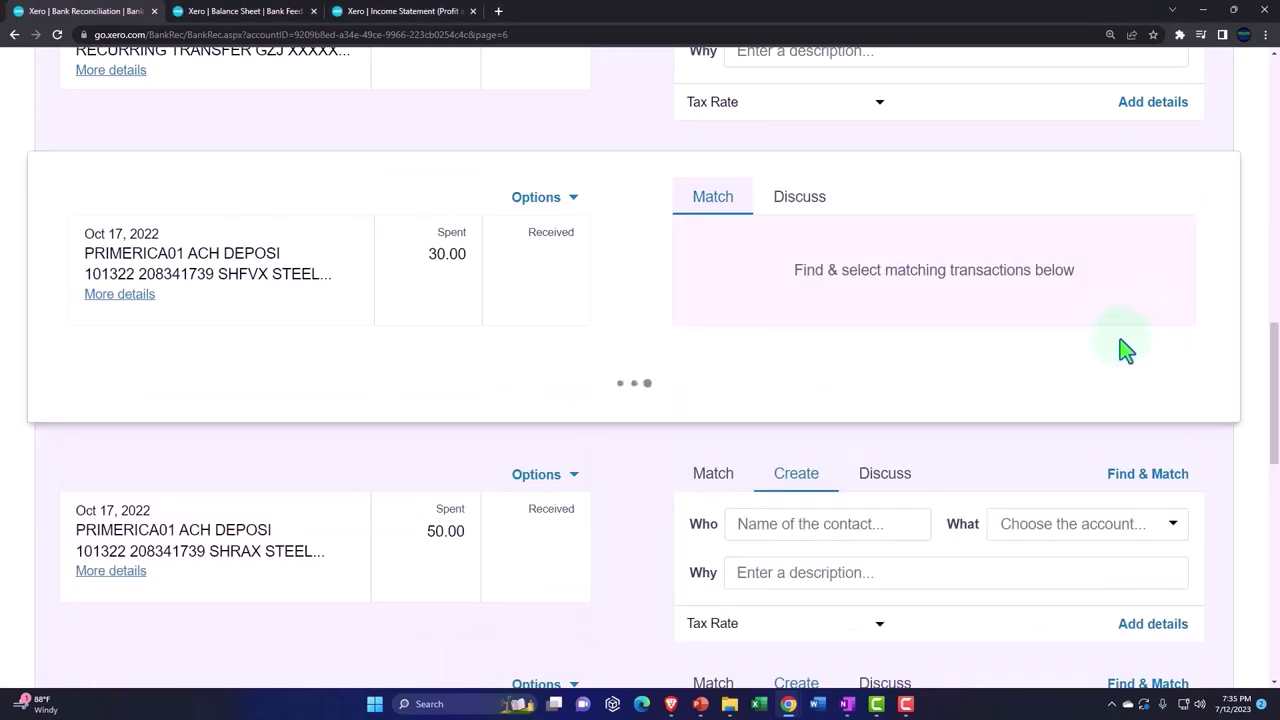
pyautogui.scroll(-2, 660, 400)
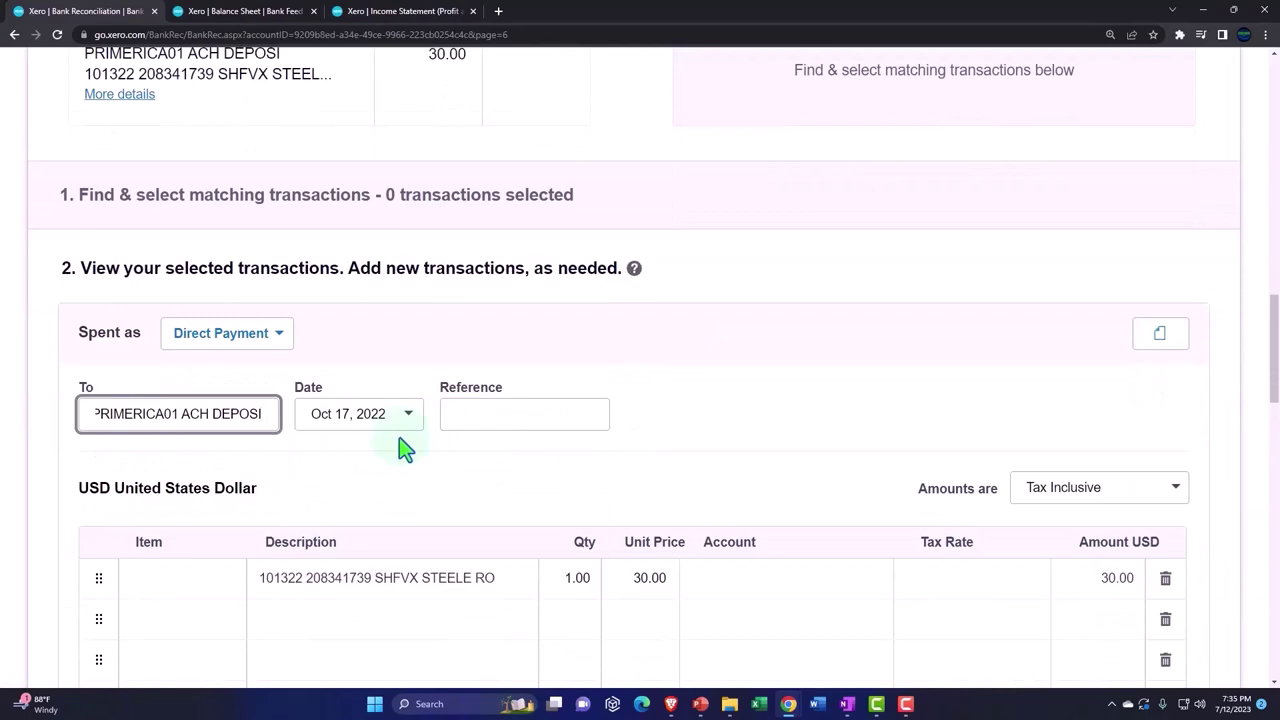
# Choose Inv Item 1 as the item on the direct payment's first line, accepting its default details and leaving the tax rate blank.
pyautogui.press('Tab')
pyautogui.press('Tab')
pyautogui.scroll(-6, 399, 437)
pyautogui.scroll(3, 330, 432)
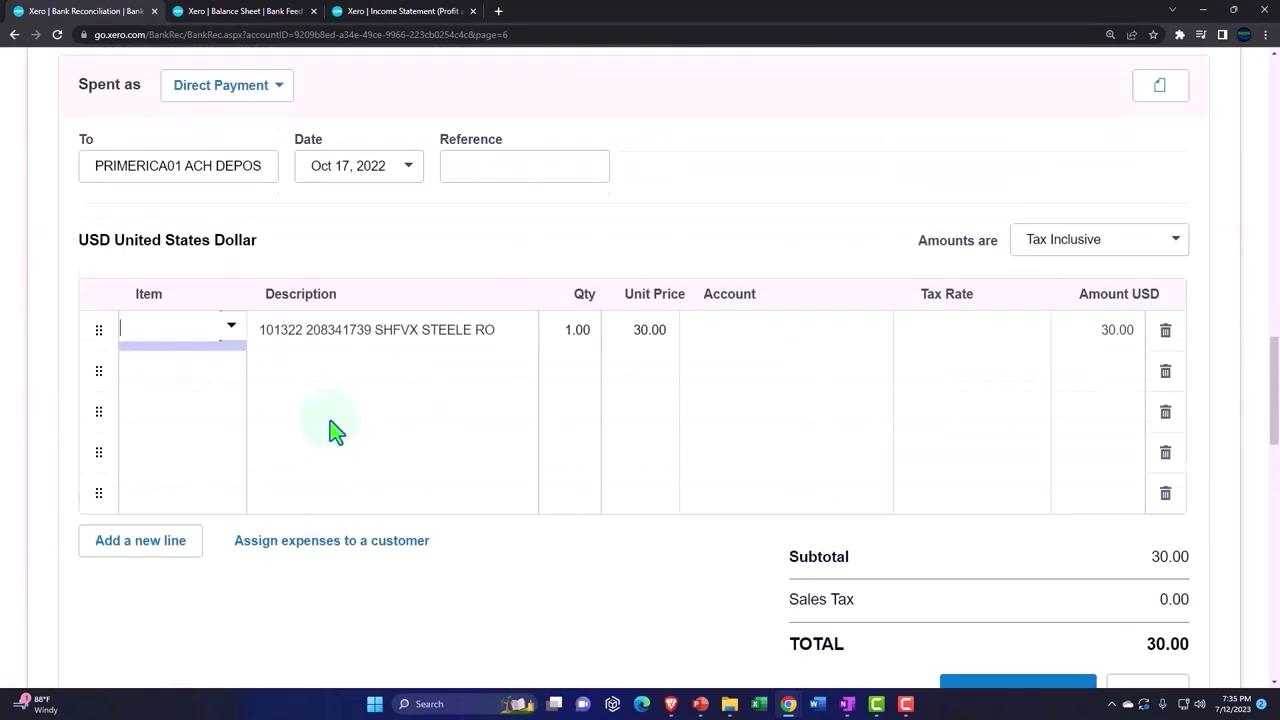
pyautogui.click(180, 340)
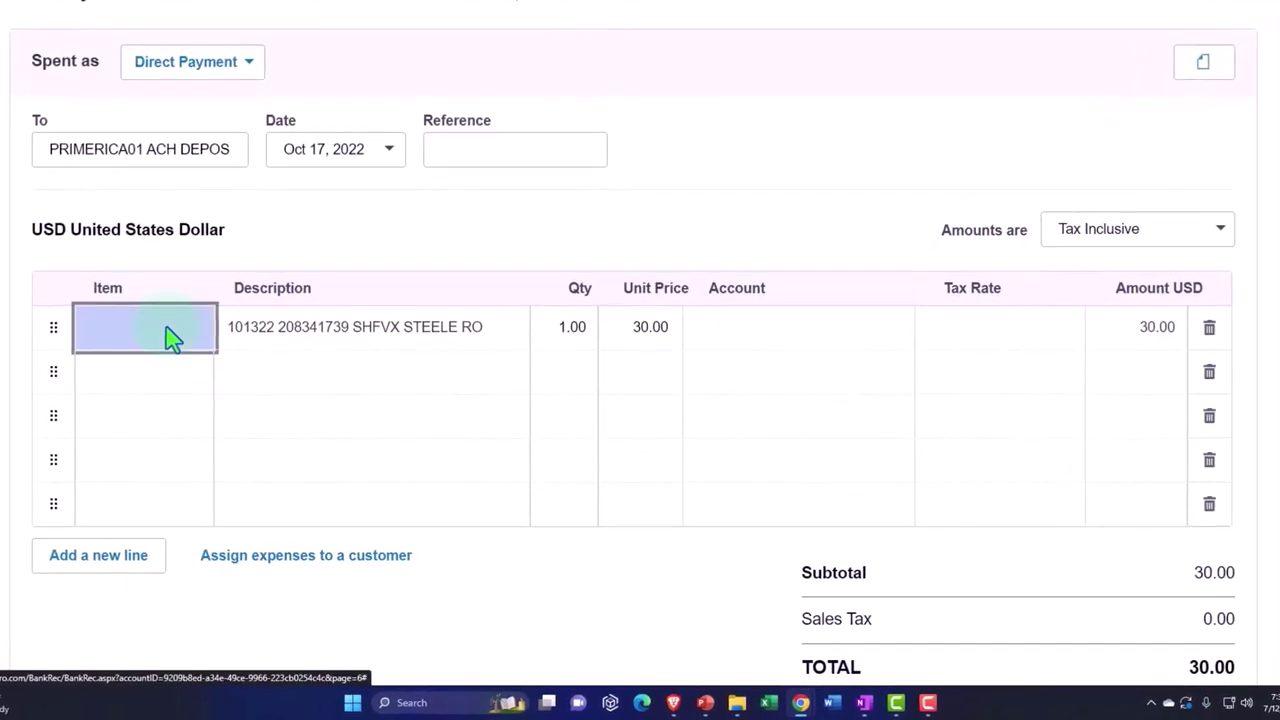
pyautogui.click(200, 327)
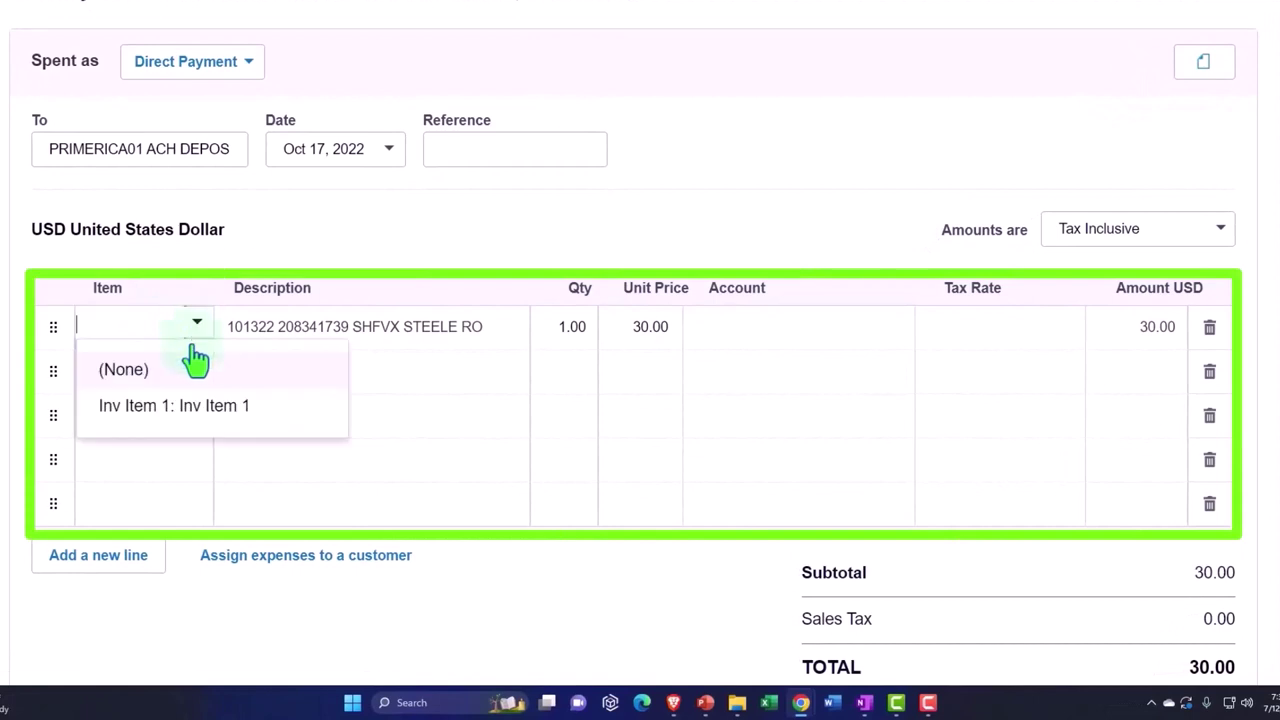
pyautogui.click(185, 420)
pyautogui.press('Tab')
pyautogui.press('Tab')
pyautogui.press('Tab')
pyautogui.press('Tab')
pyautogui.press('Tab')
pyautogui.press('Tab')
pyautogui.press('Tab')
pyautogui.press('Tab')
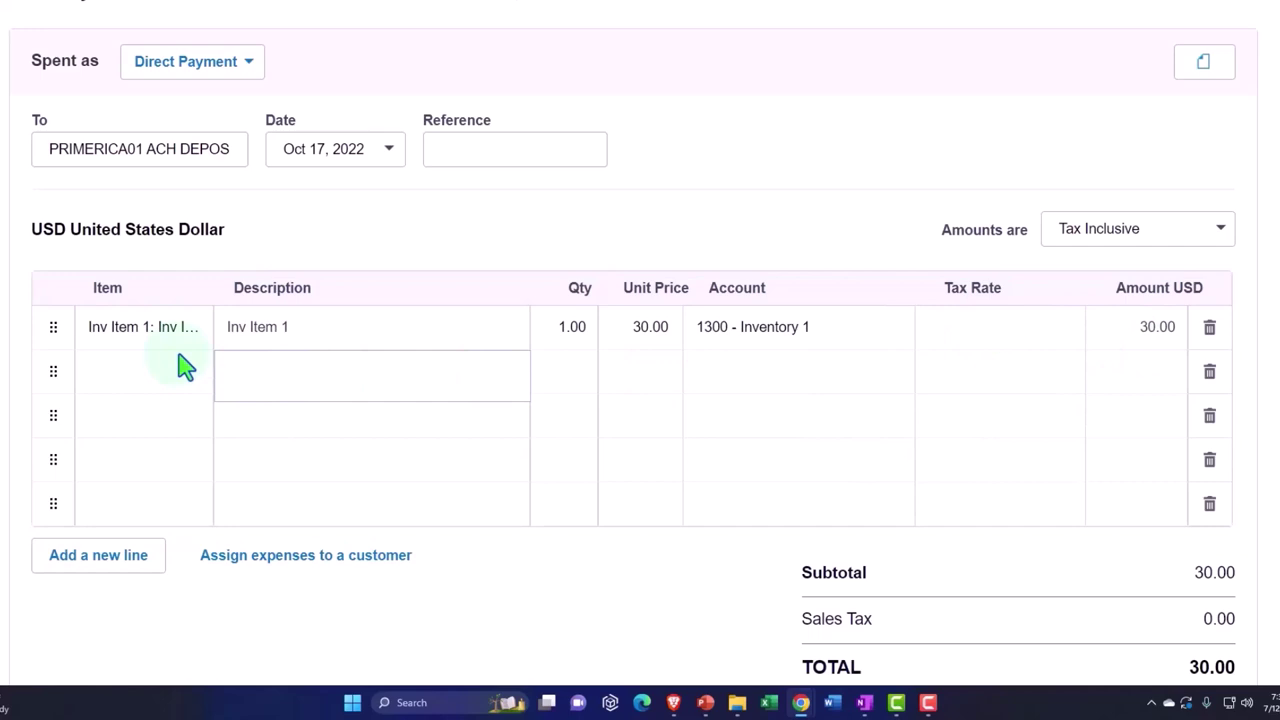
# Compare the payment form with its bank statement line, and look over the transaction types offered for creating new entries.
pyautogui.scroll(4, 585, 420)
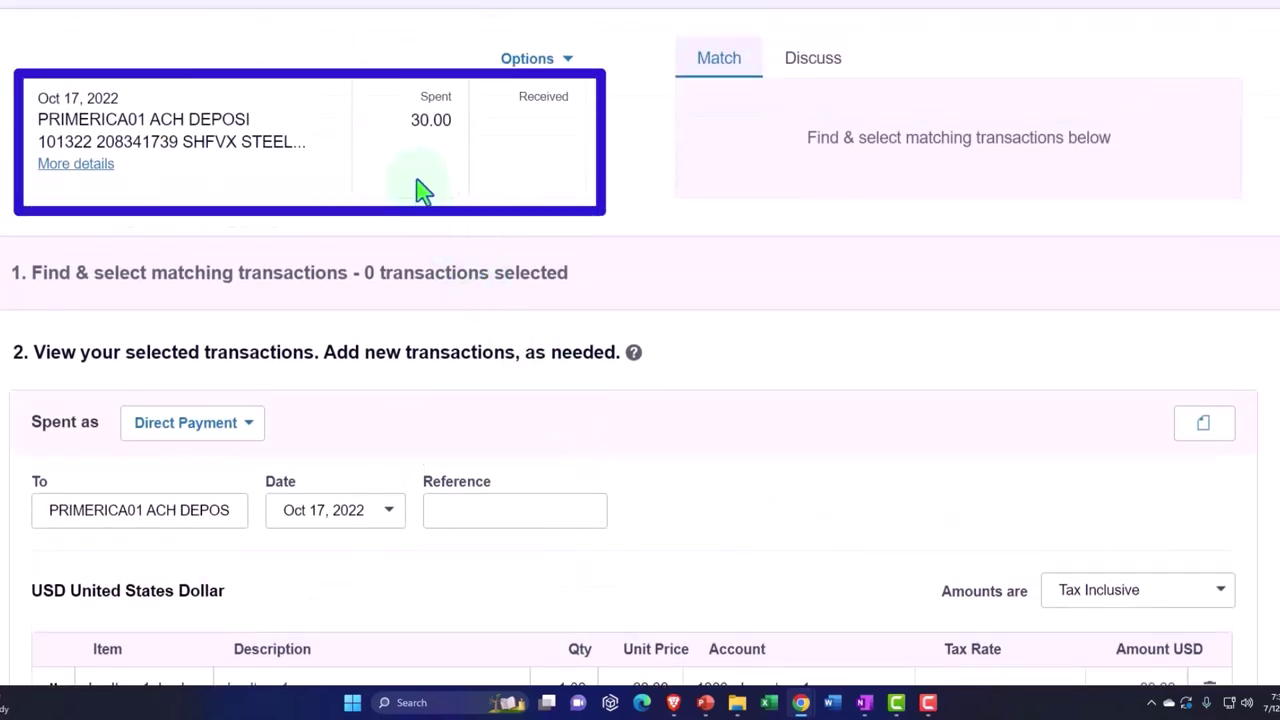
pyautogui.scroll(-5, 420, 190)
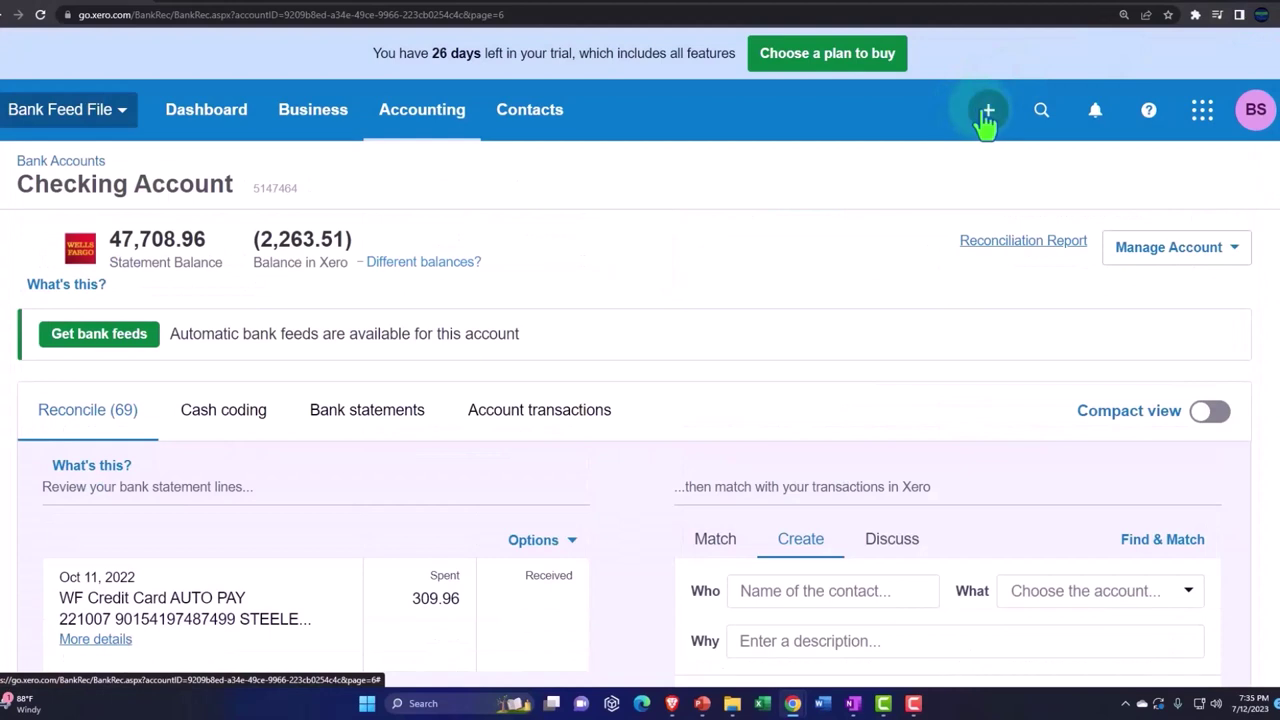
pyautogui.click(987, 116)
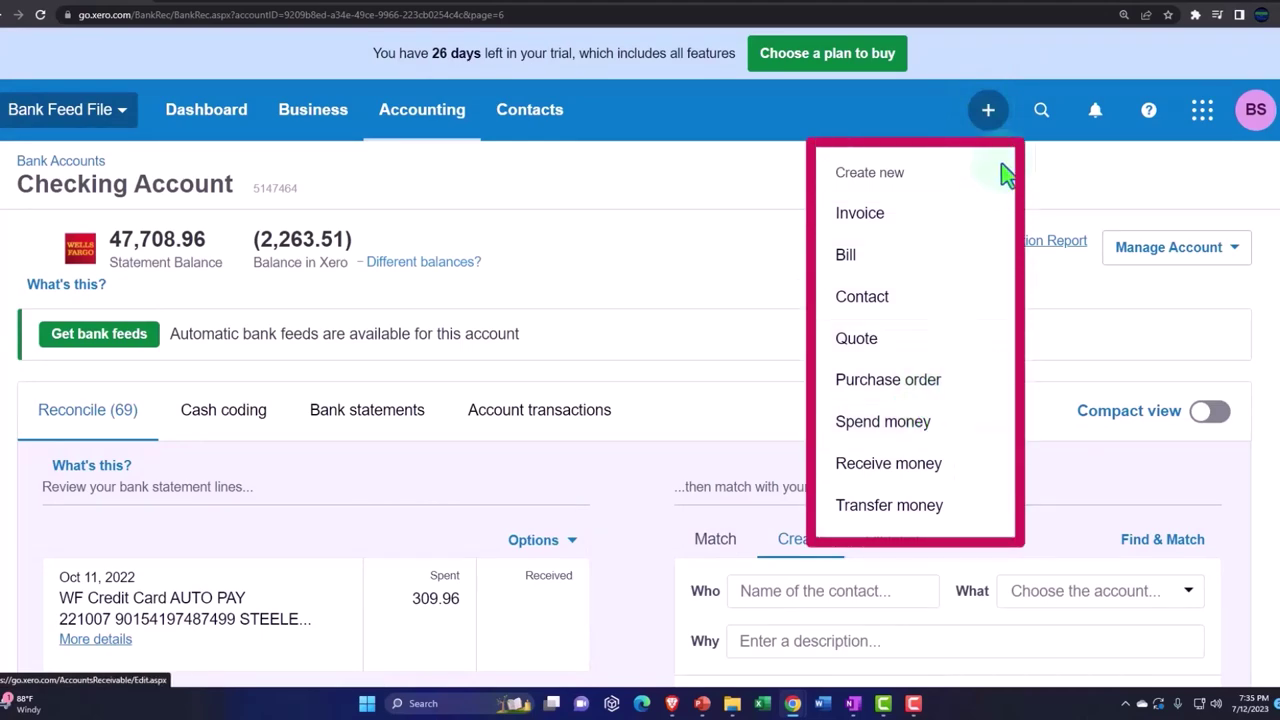
pyautogui.click(988, 112)
pyautogui.scroll(-2, 765, 383)
pyautogui.scroll(-7, 765, 383)
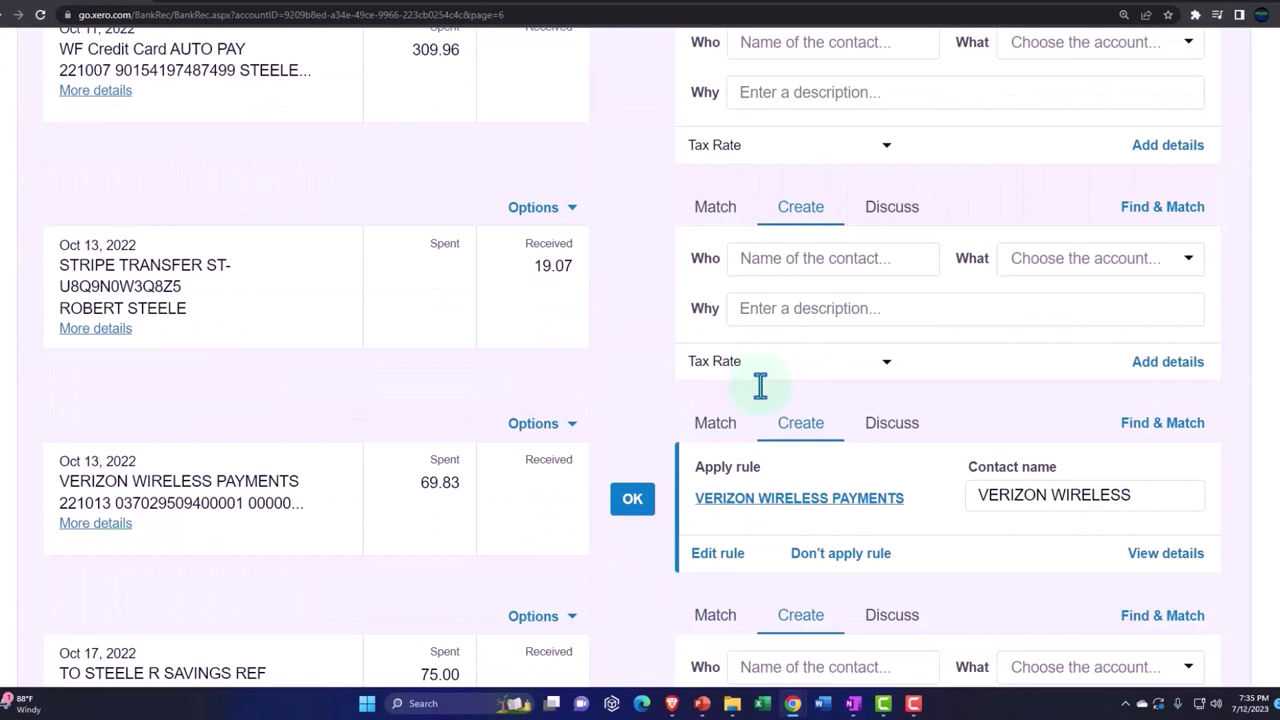
pyautogui.scroll(-2, 765, 390)
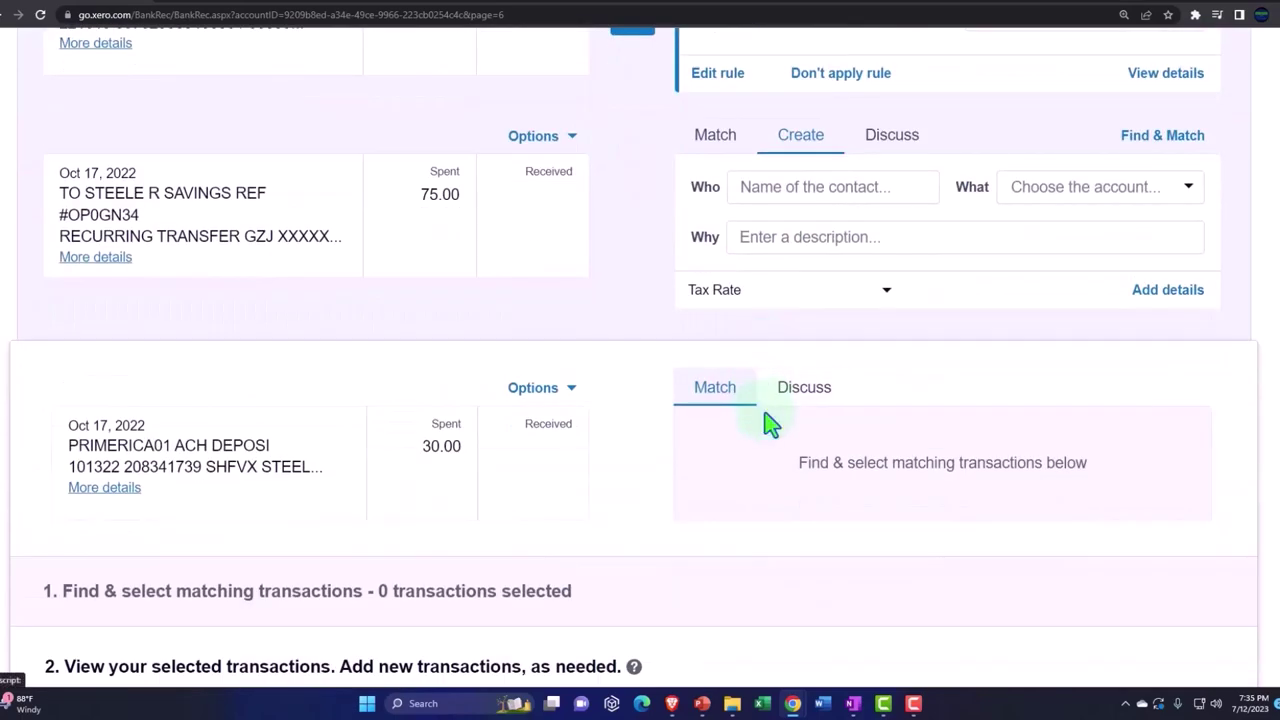
pyautogui.scroll(2, 765, 423)
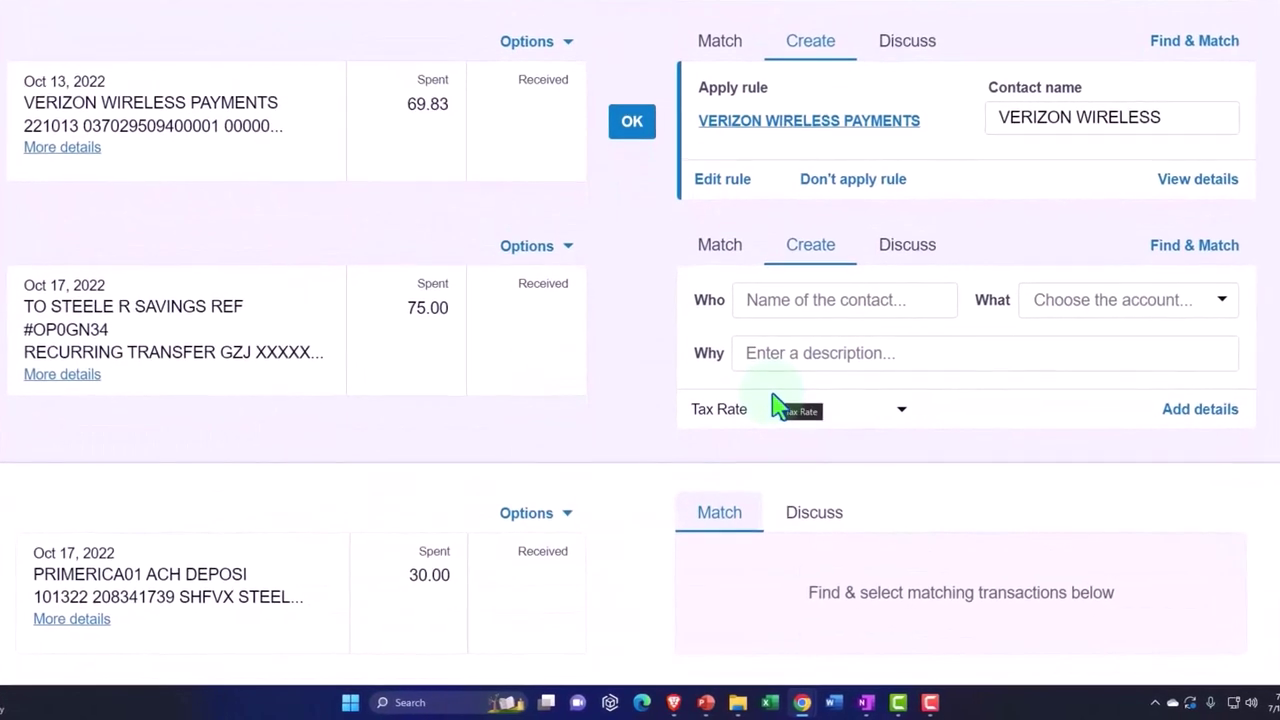
pyautogui.scroll(-2, 778, 405)
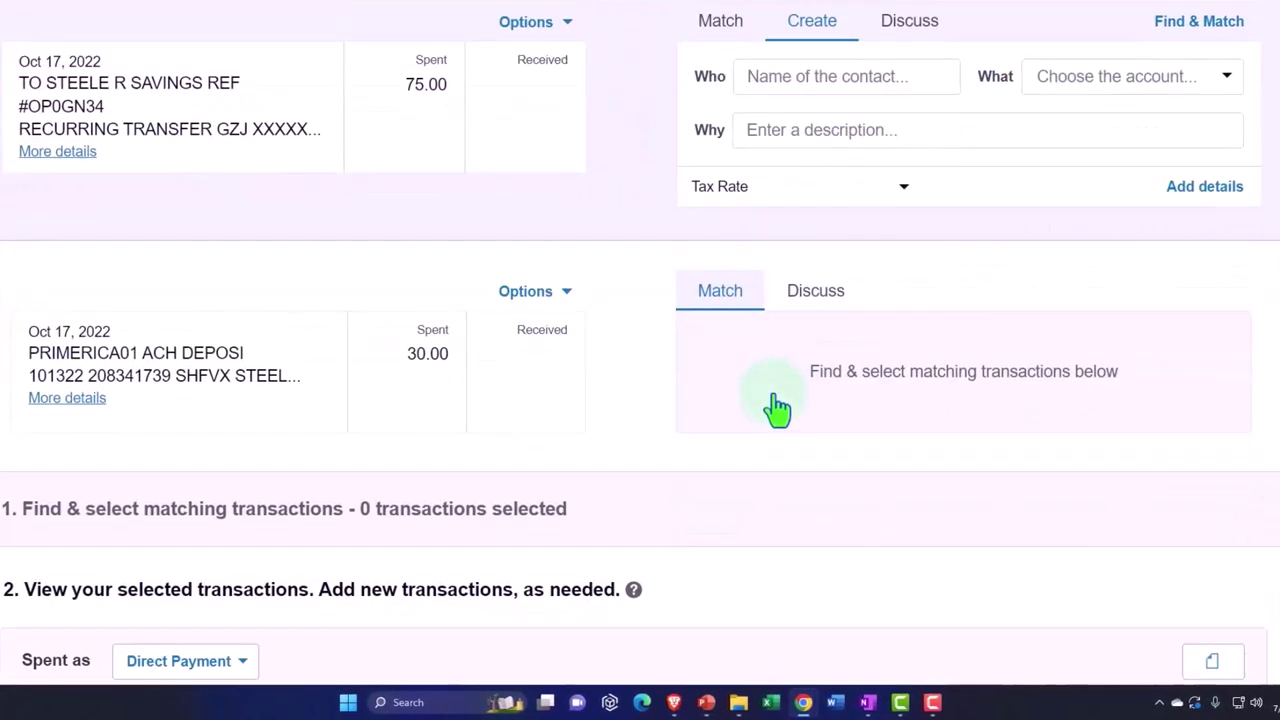
pyautogui.scroll(-6, 778, 403)
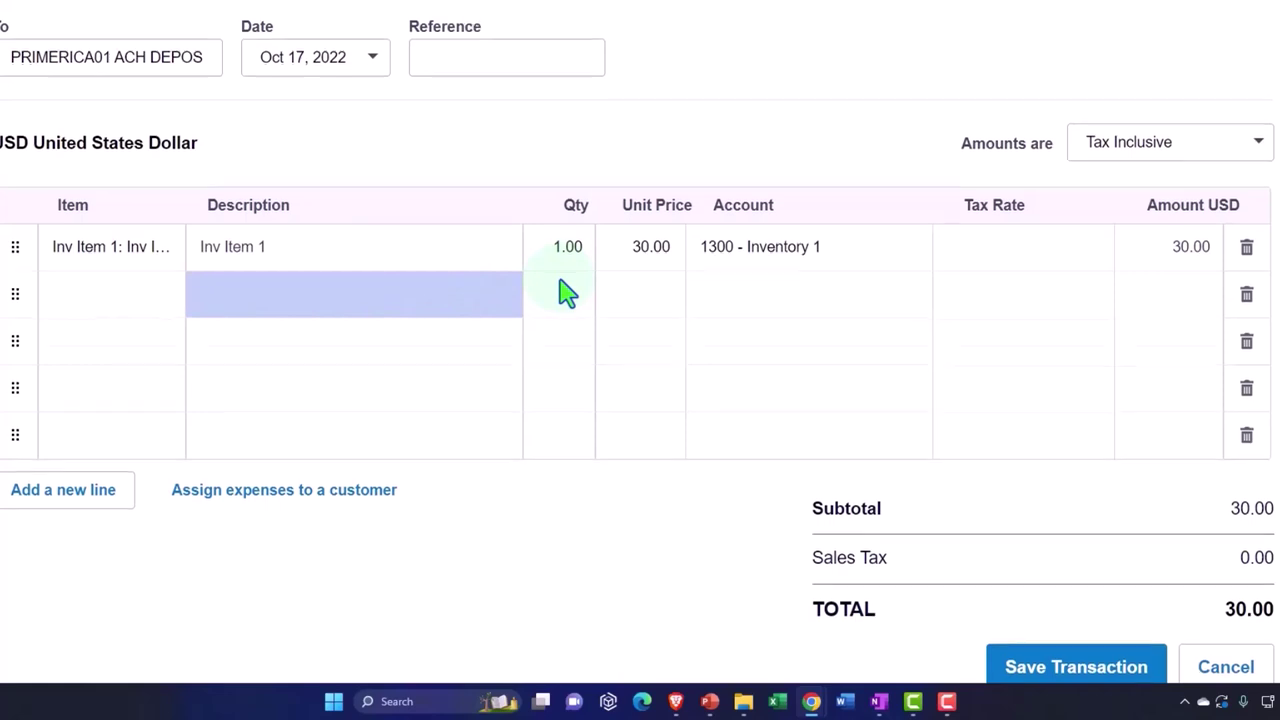
# Try to save the Inv Item 1 direct payment with its tax rate left blank.
pyautogui.scroll(-1, 600, 350)
pyautogui.click(1085, 603)
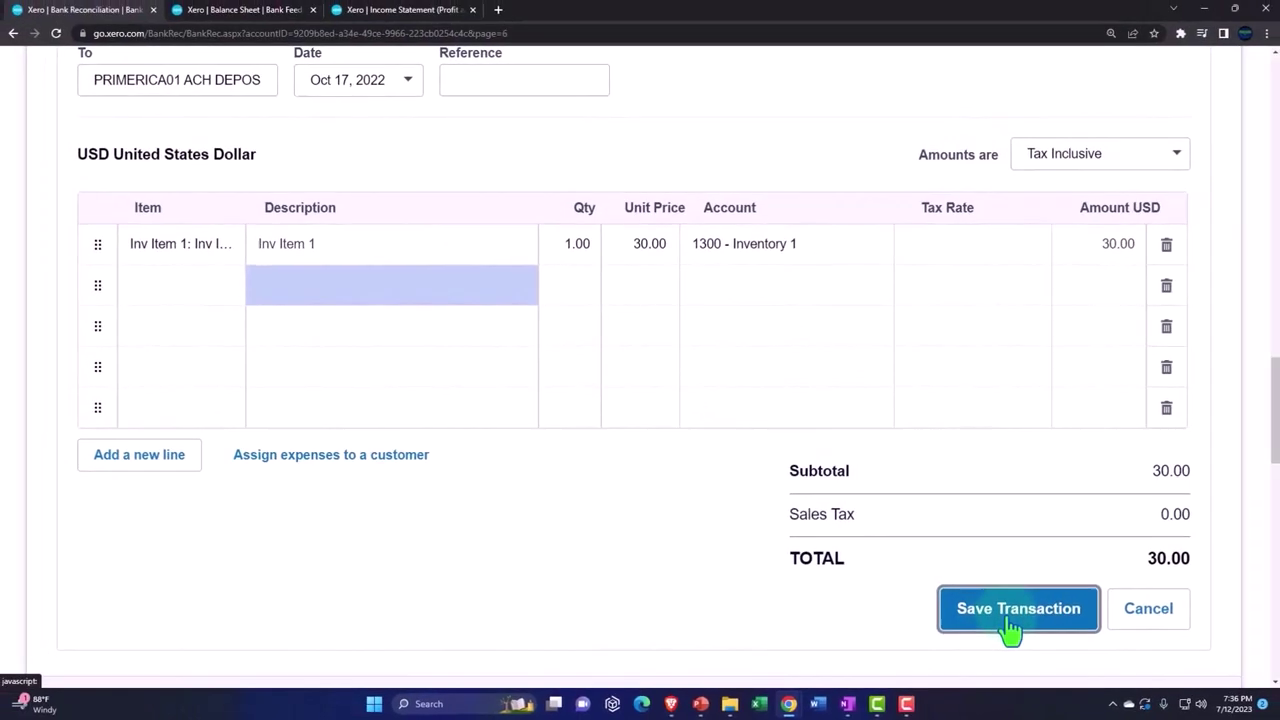
pyautogui.click(1012, 626)
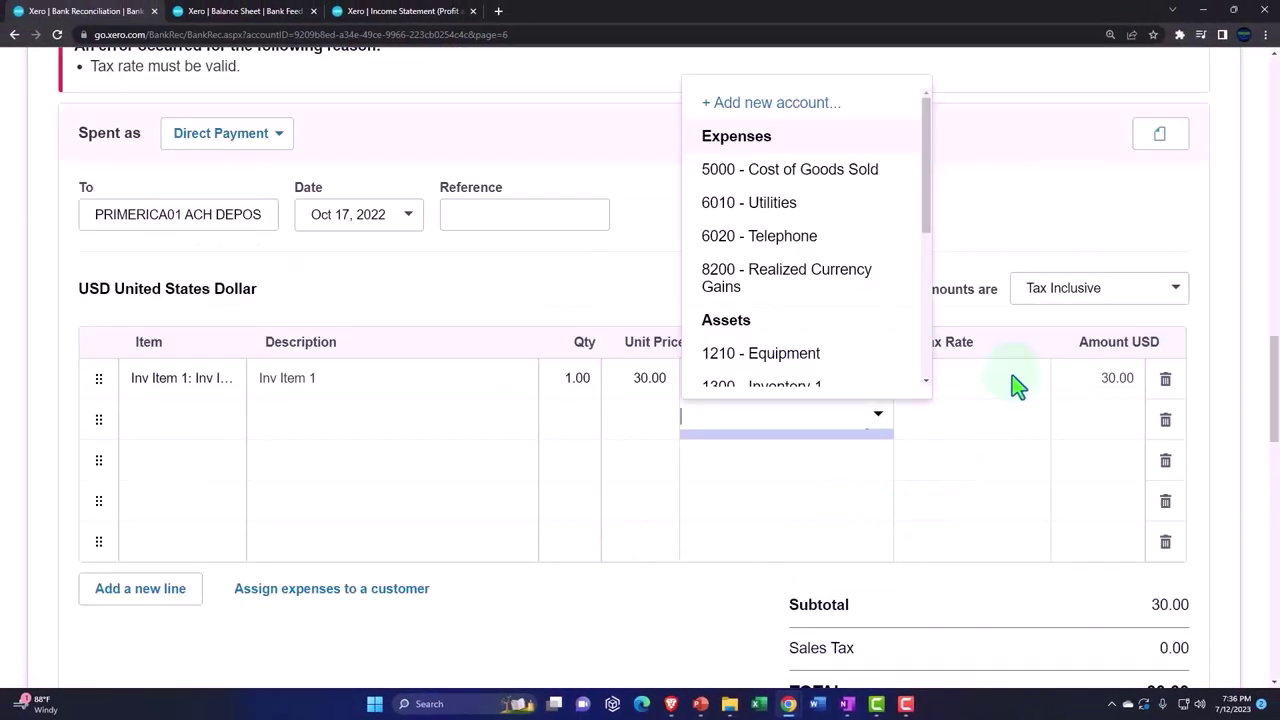
# Set the Inv Item 1 line's tax rate to Tax Exempt (0%).
pyautogui.click(1017, 385)
pyautogui.click(1035, 378)
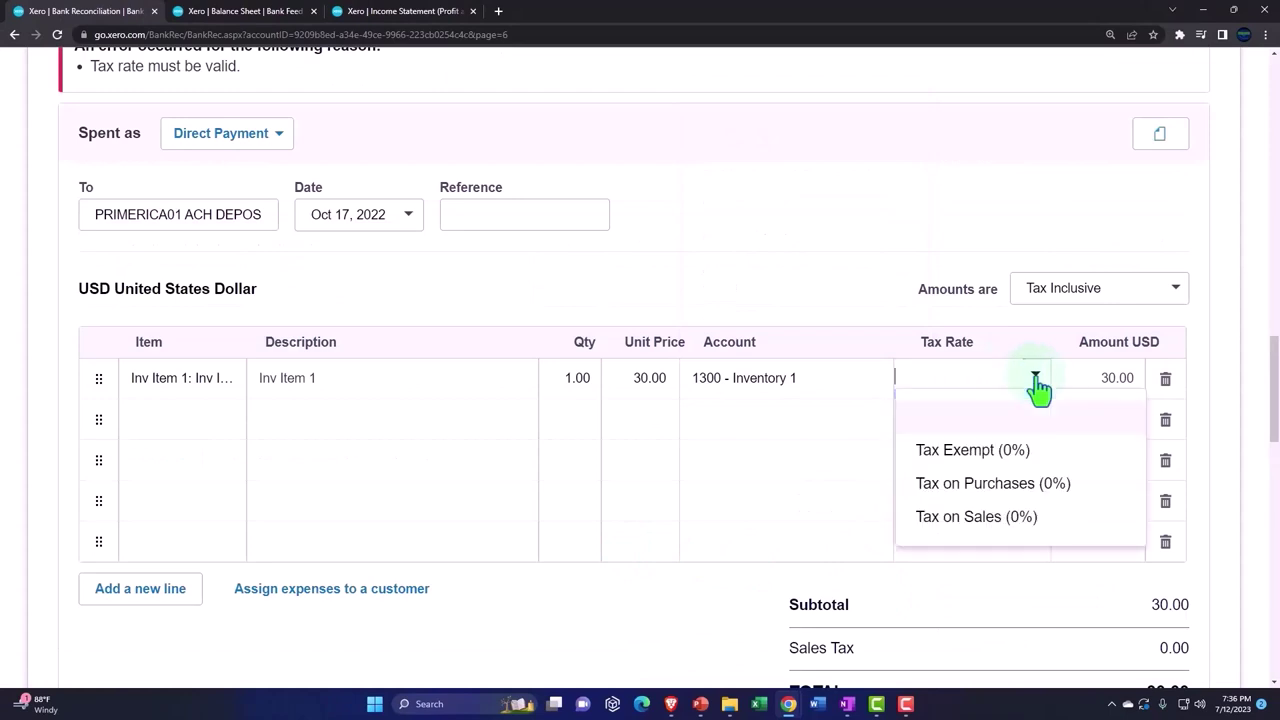
pyautogui.click(1000, 455)
pyautogui.press('Tab')
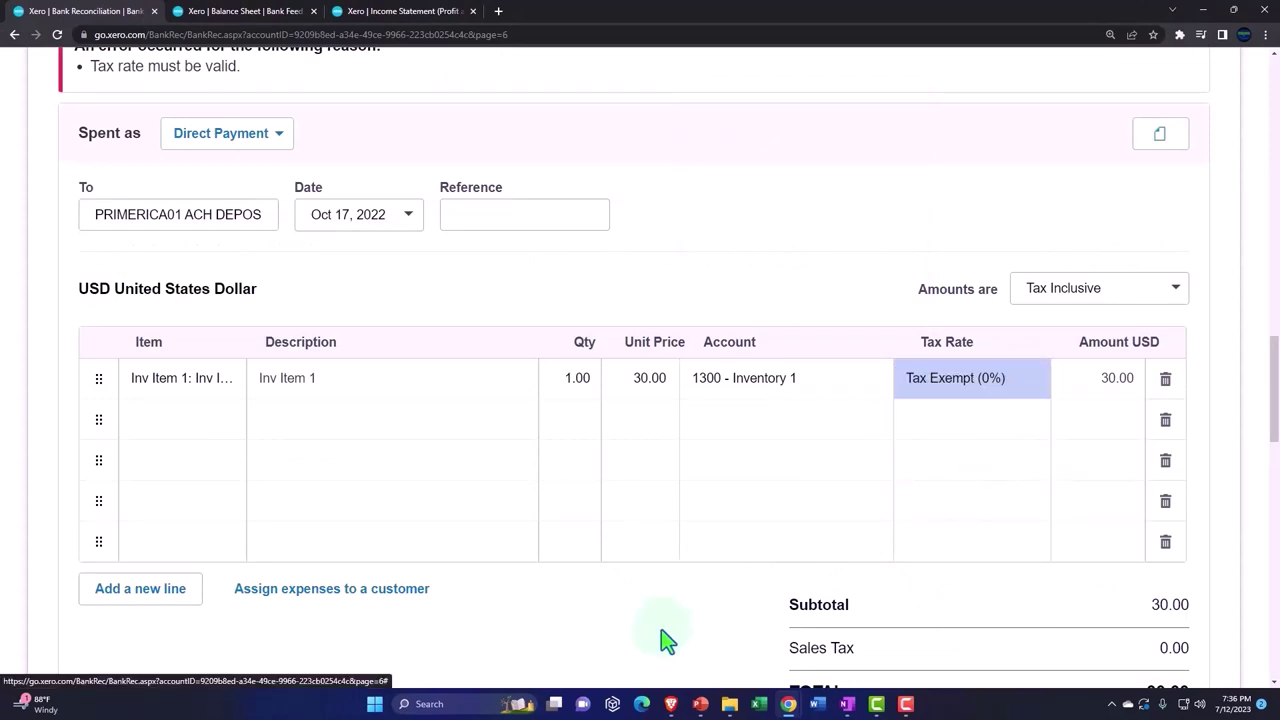
# Save the direct payment and reconcile it with the matching 30.00 PRIMERICA01 ACH DEPOSI statement line.
pyautogui.scroll(-1, 661, 629)
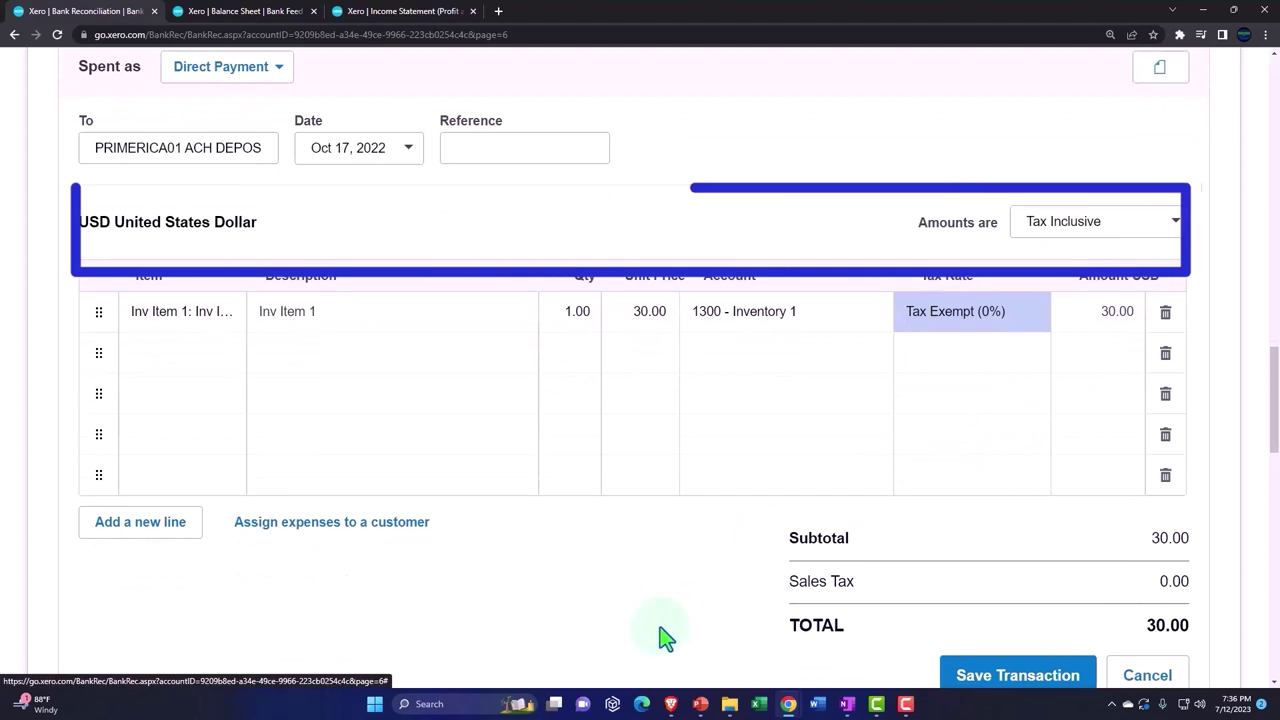
pyautogui.scroll(-1, 661, 636)
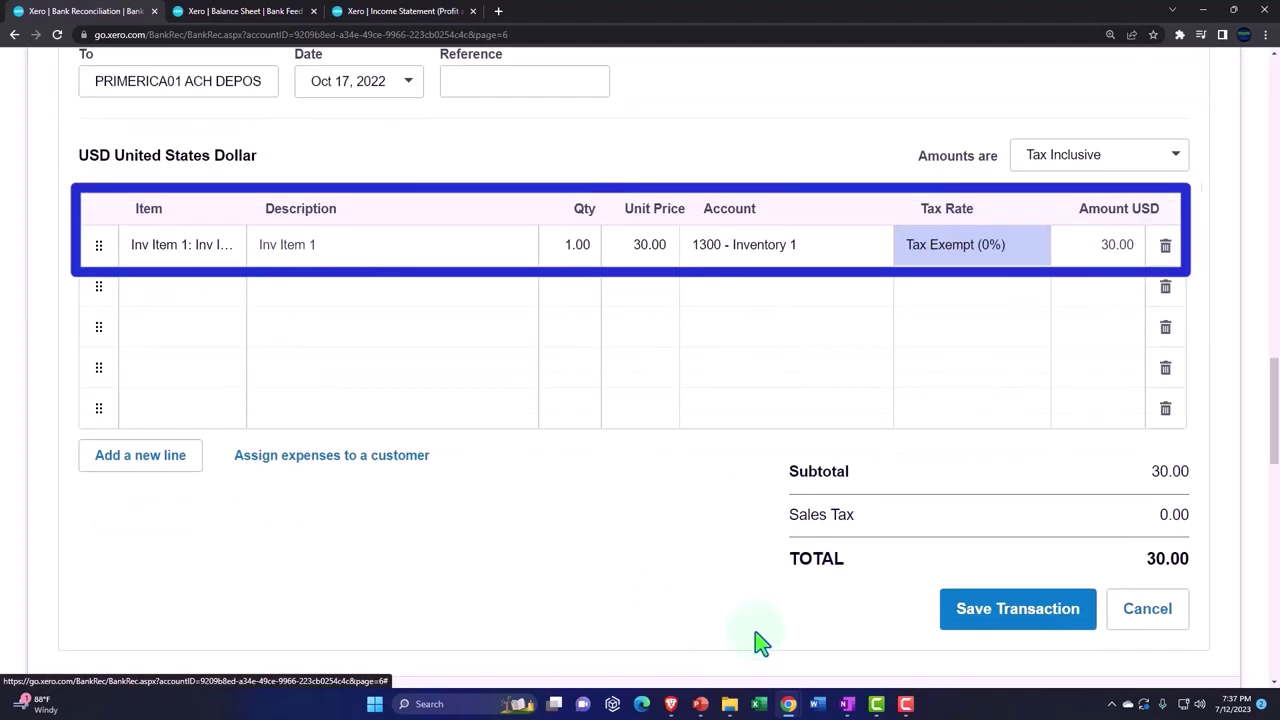
pyautogui.click(1033, 627)
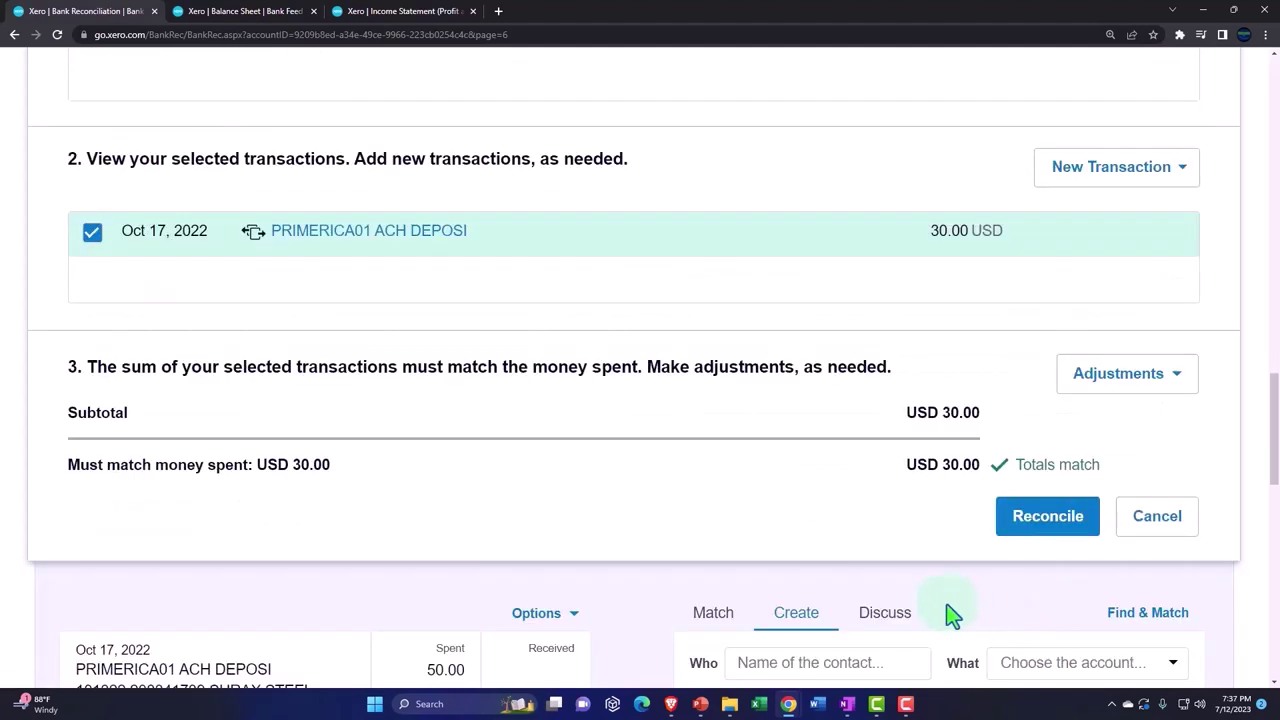
pyautogui.scroll(10, 371, 506)
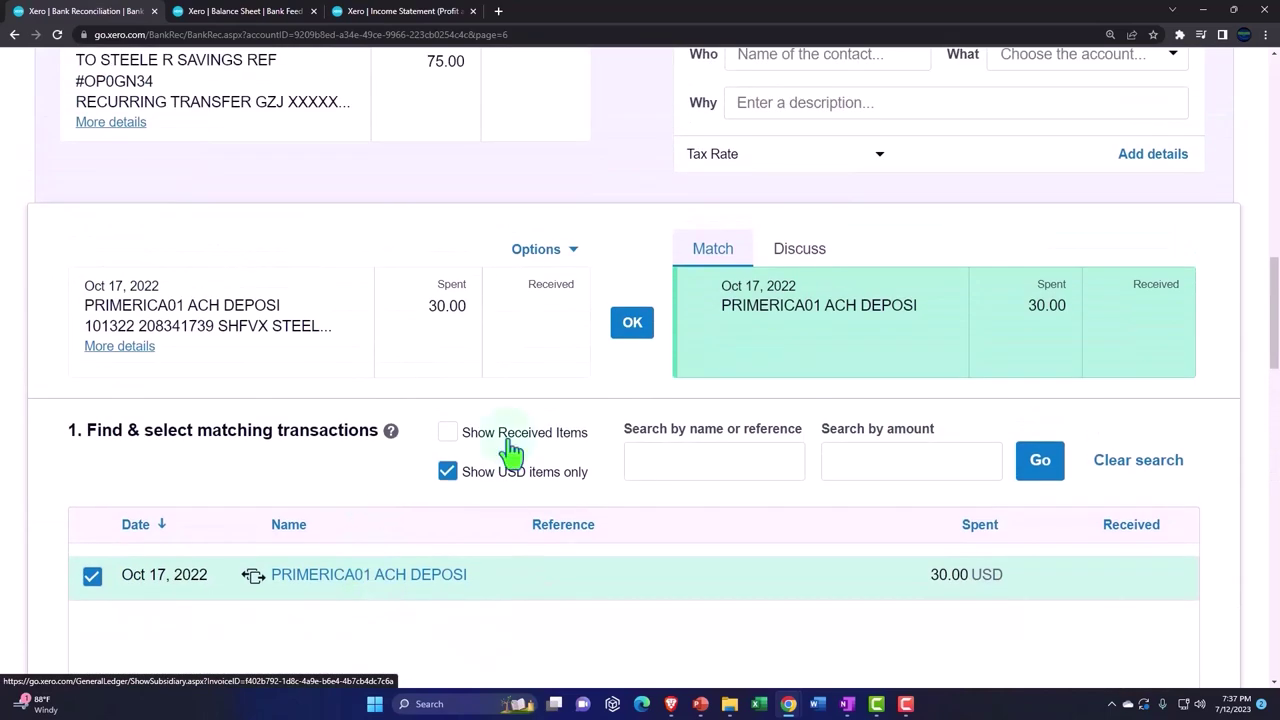
pyautogui.click(632, 335)
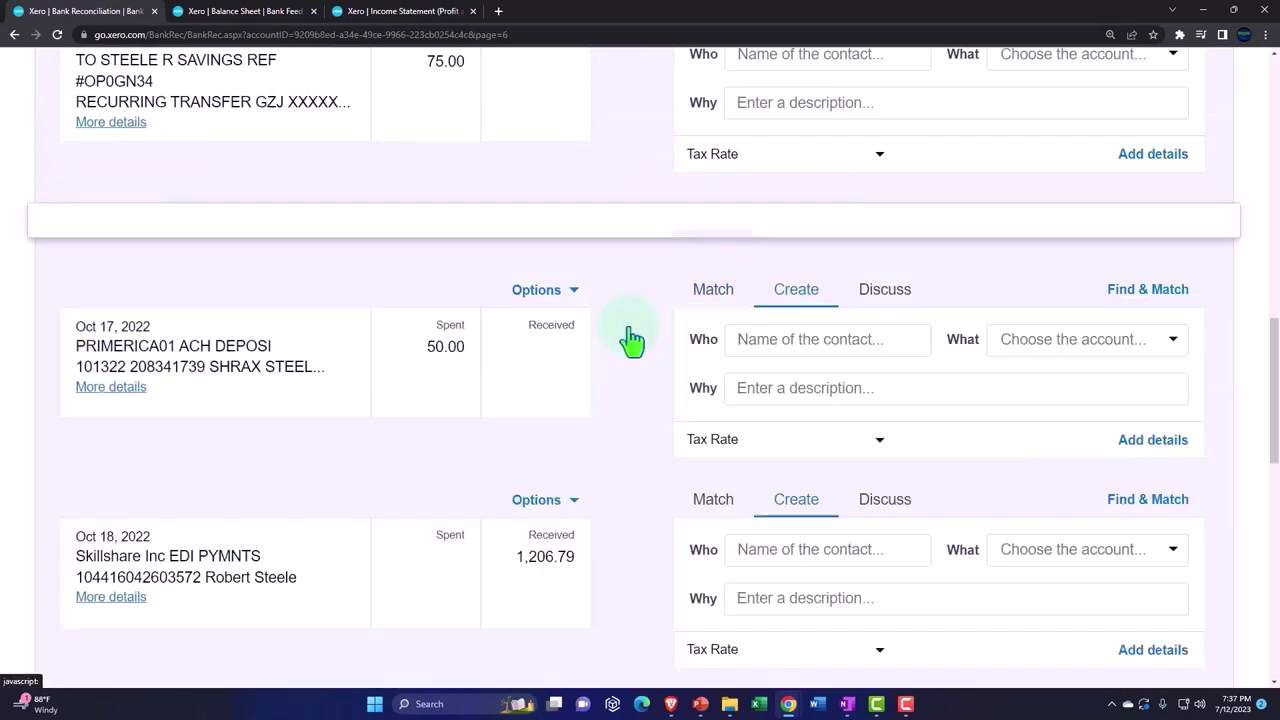
# Update the Balance Sheet report as of Dec 31, 2022 and open the transactions behind the Inventory 1 balance.
pyautogui.click(255, 12)
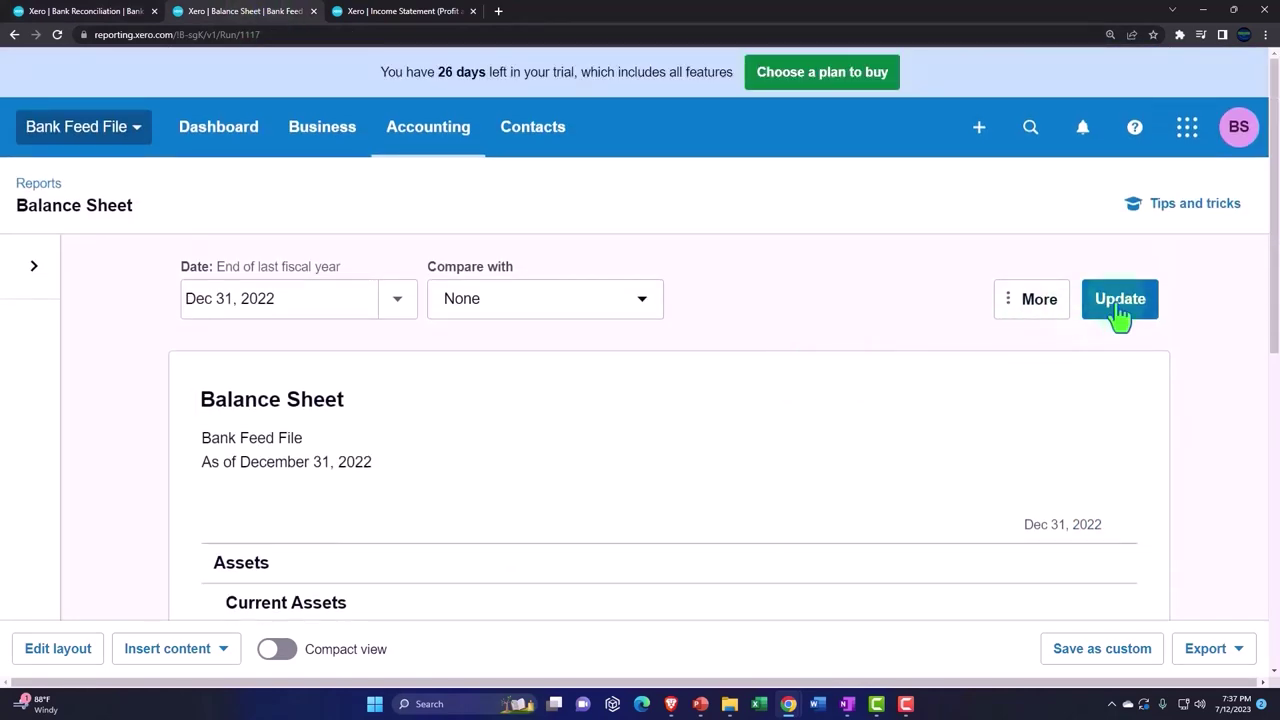
pyautogui.click(1120, 312)
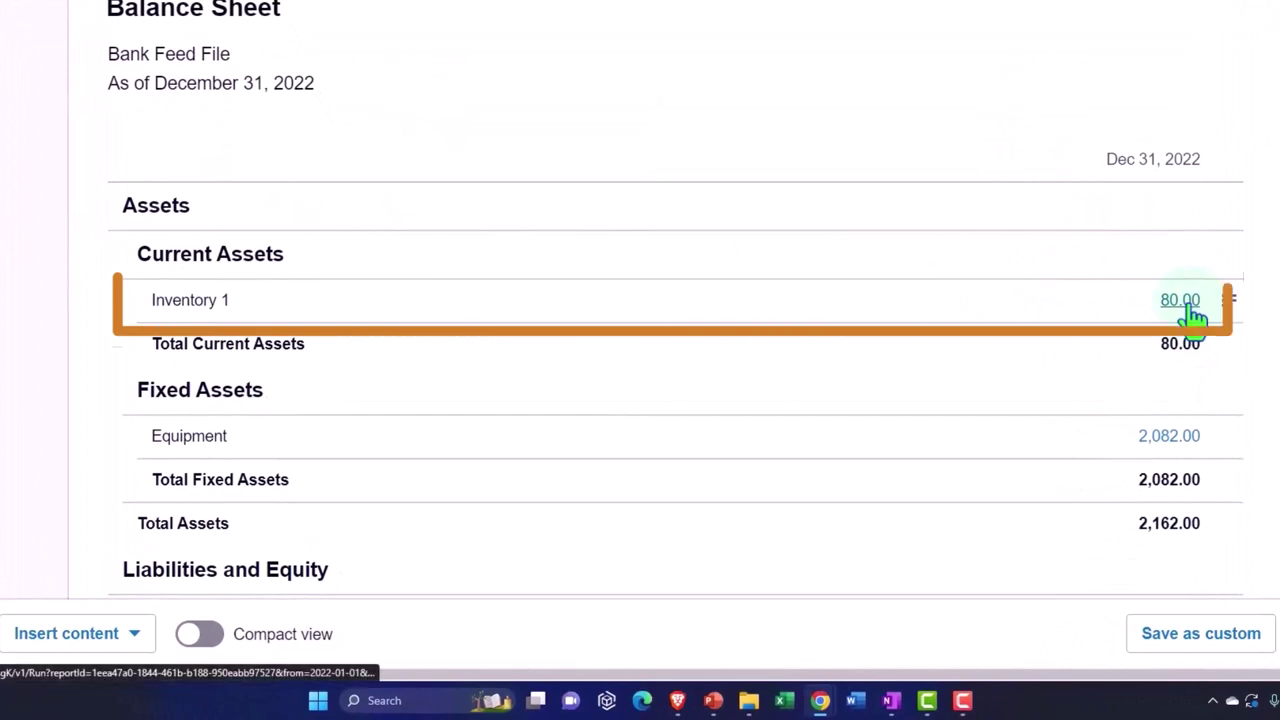
pyautogui.click(1188, 306)
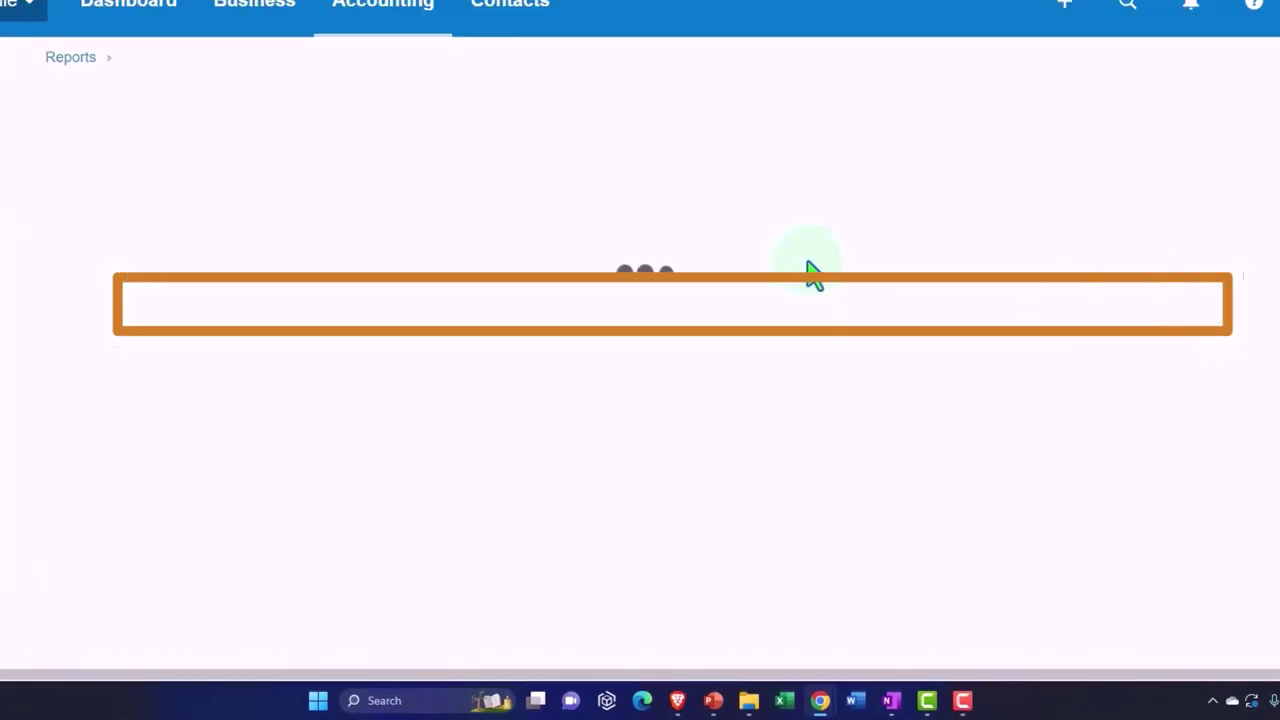